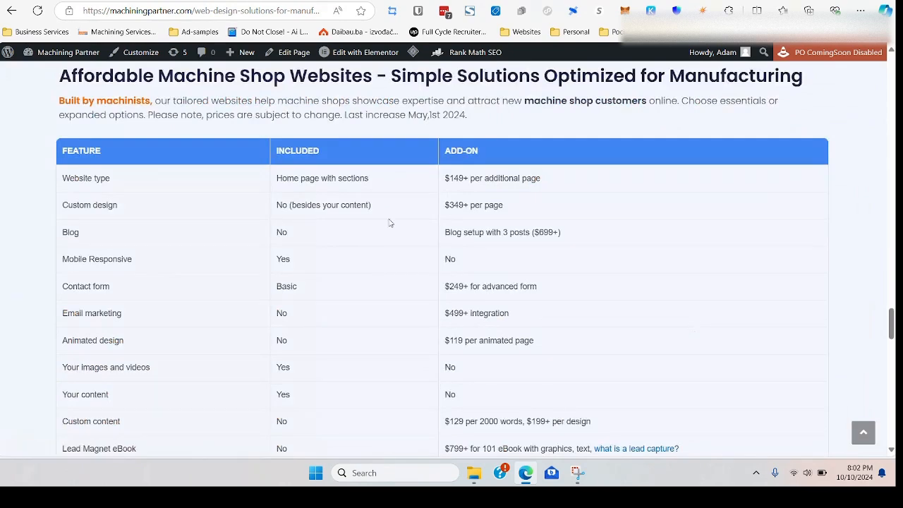
Step: Open the sample site linked below the machine shop website pricing table
scroll(390, 226, down, 4)
scroll(392, 232, down, 3)
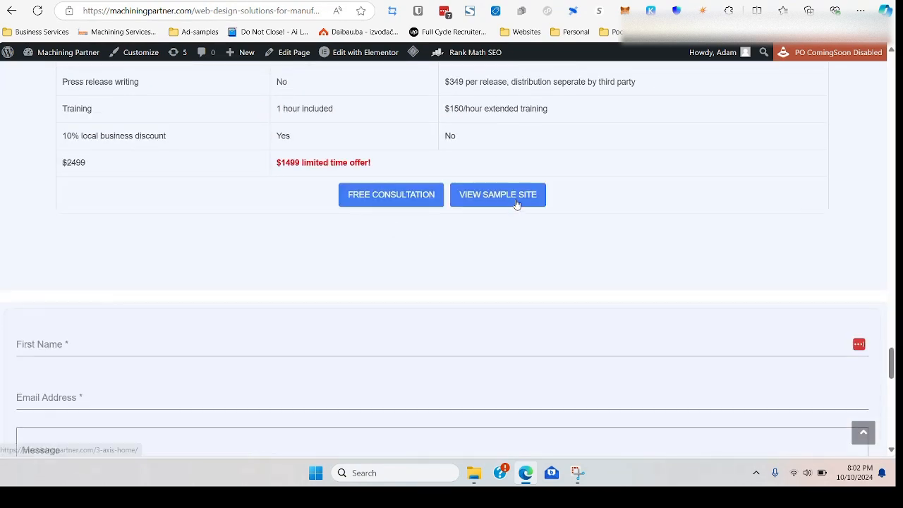
click(517, 202)
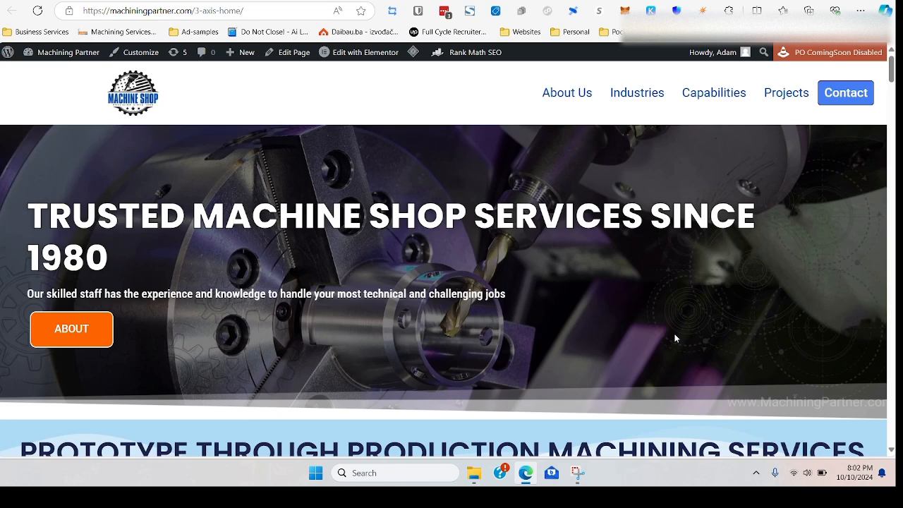
Step: Look through the sample 3-axis machine shop home page, from the hero section down to the footer
scroll(522, 351, down, 2)
scroll(523, 351, down, 4)
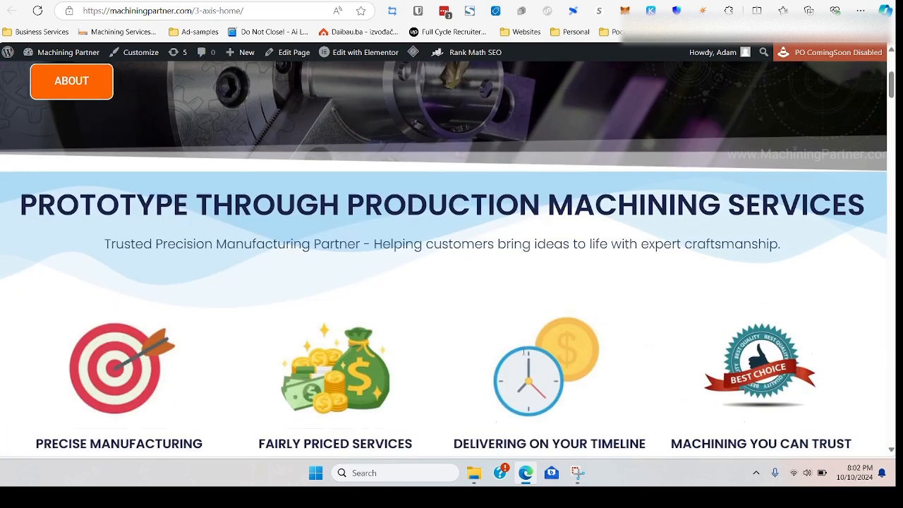
scroll(522, 355, down, 10)
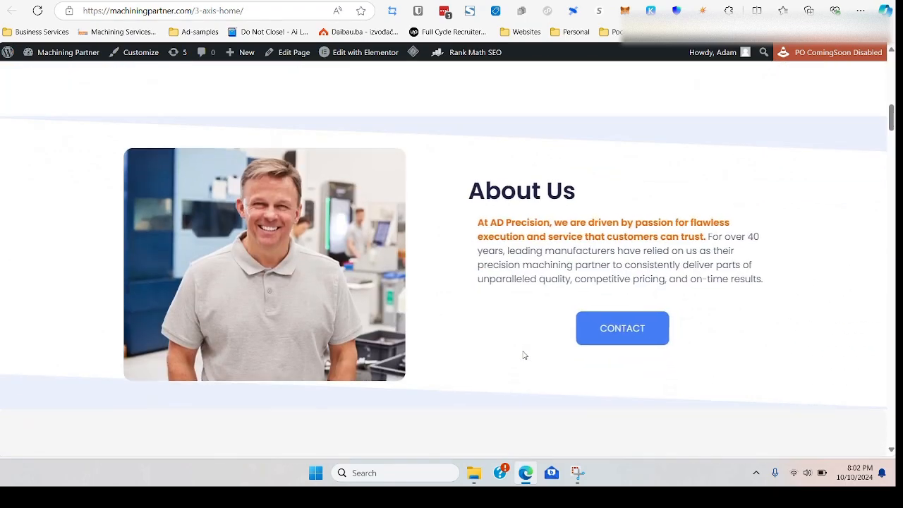
scroll(522, 350, down, 11)
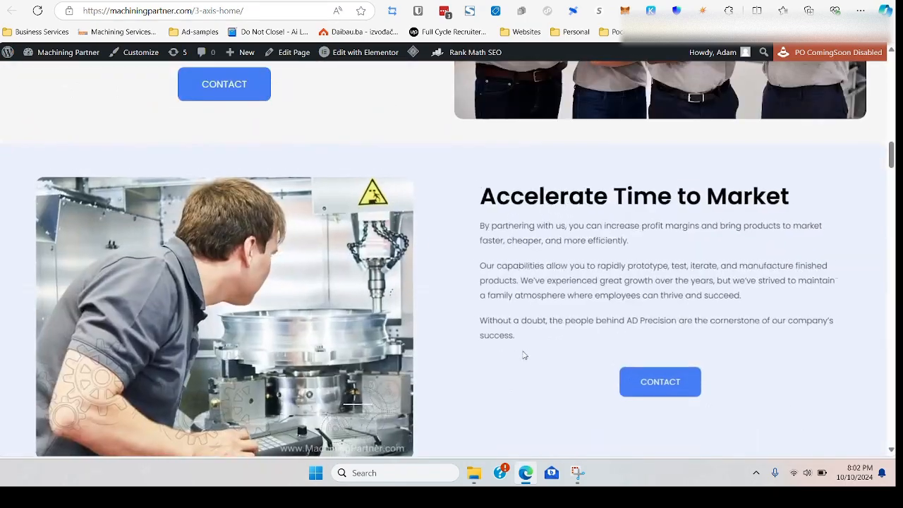
scroll(521, 350, down, 5)
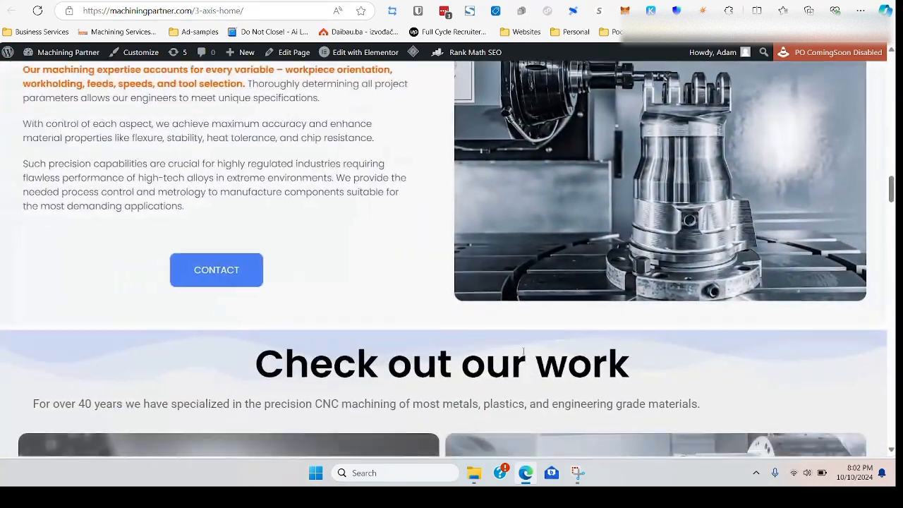
scroll(397, 250, down, 5)
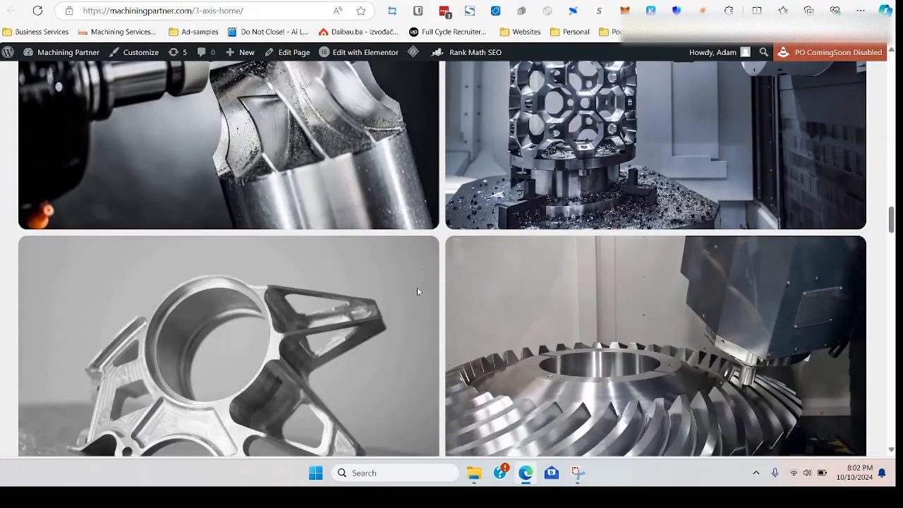
scroll(419, 294, down, 3)
scroll(419, 299, down, 7)
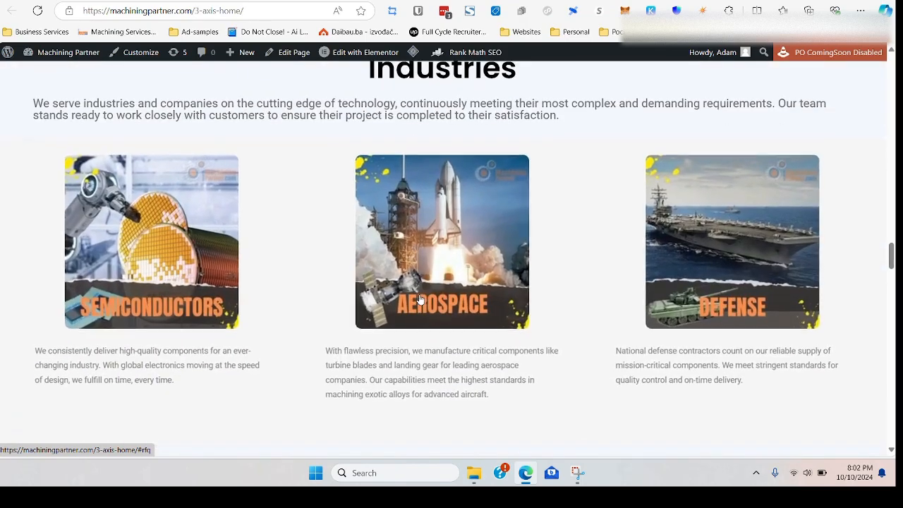
scroll(419, 299, down, 7)
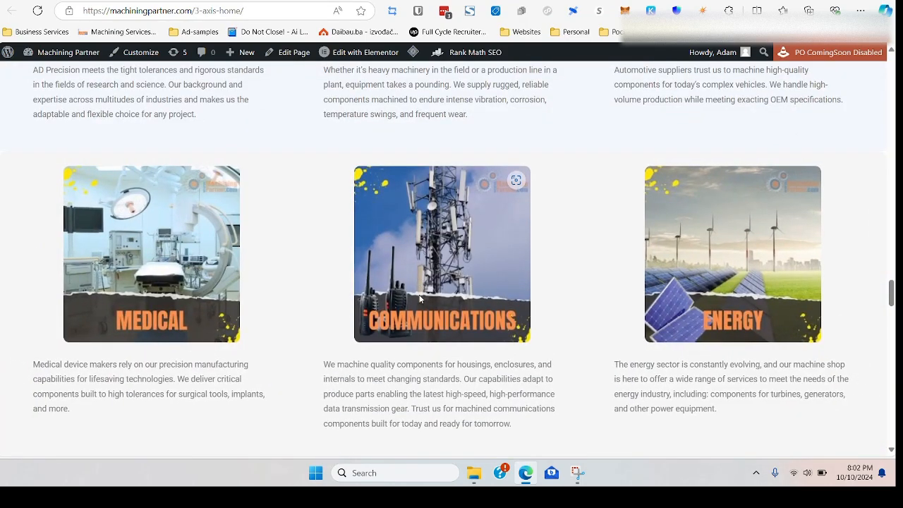
scroll(419, 299, down, 9)
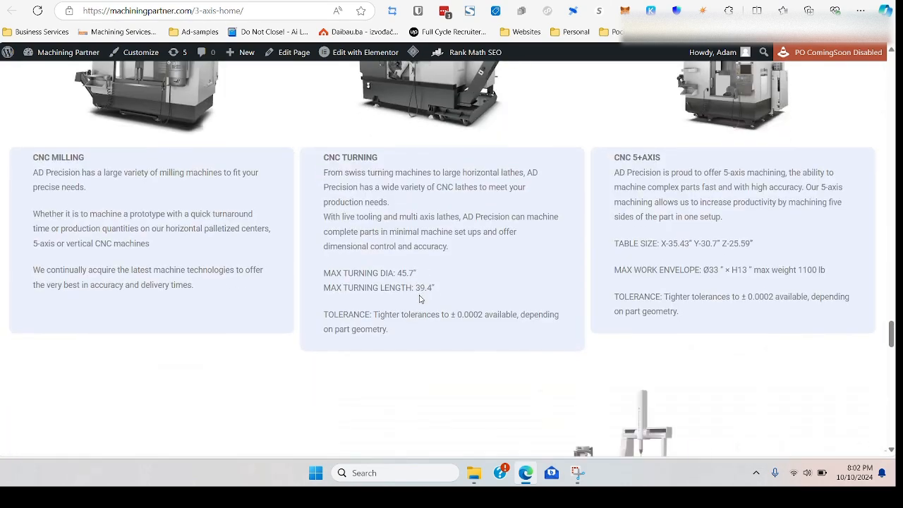
scroll(418, 299, down, 8)
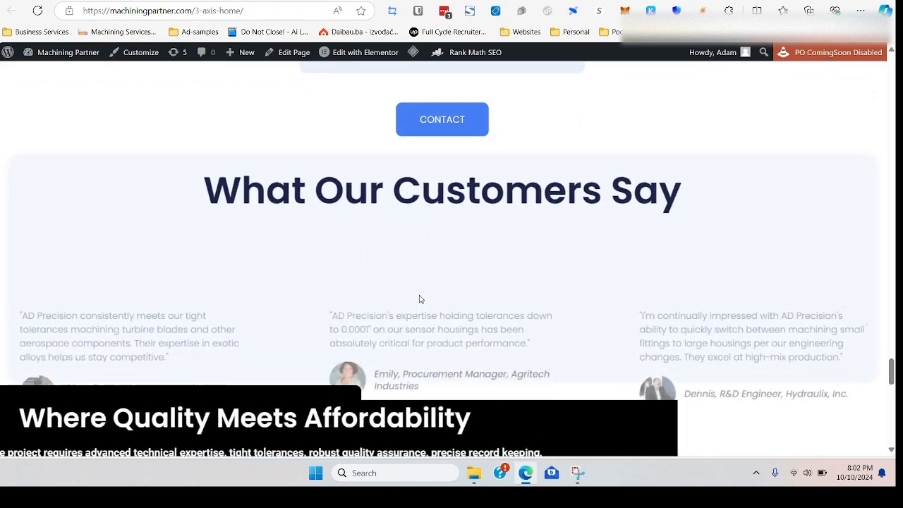
scroll(419, 299, down, 3)
scroll(419, 299, down, 6)
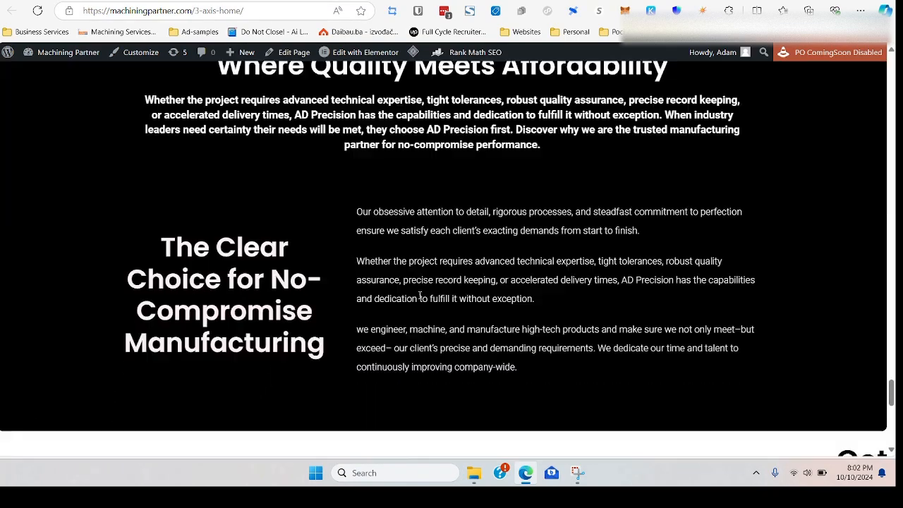
scroll(418, 299, down, 5)
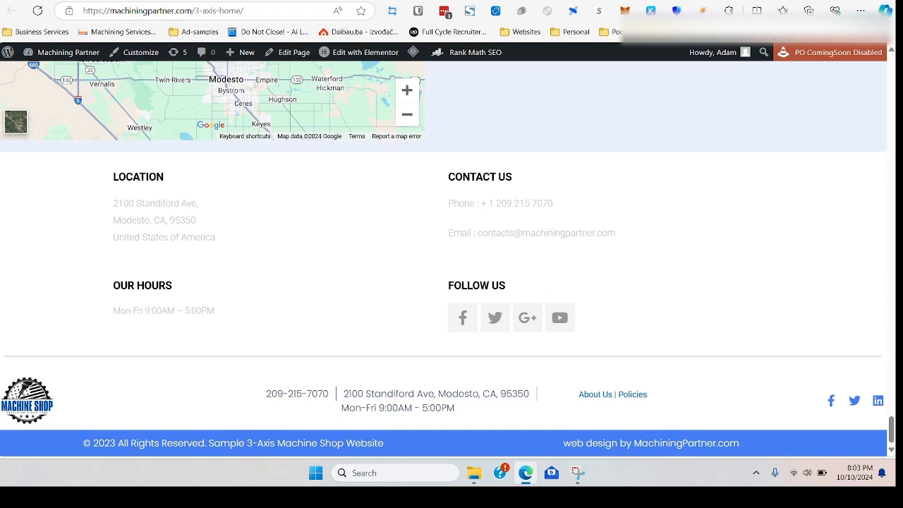
Step: Switch to Hostinger and open the dashboard of beyglobalventure.com from the list of websites
key(ctrl+Tab)
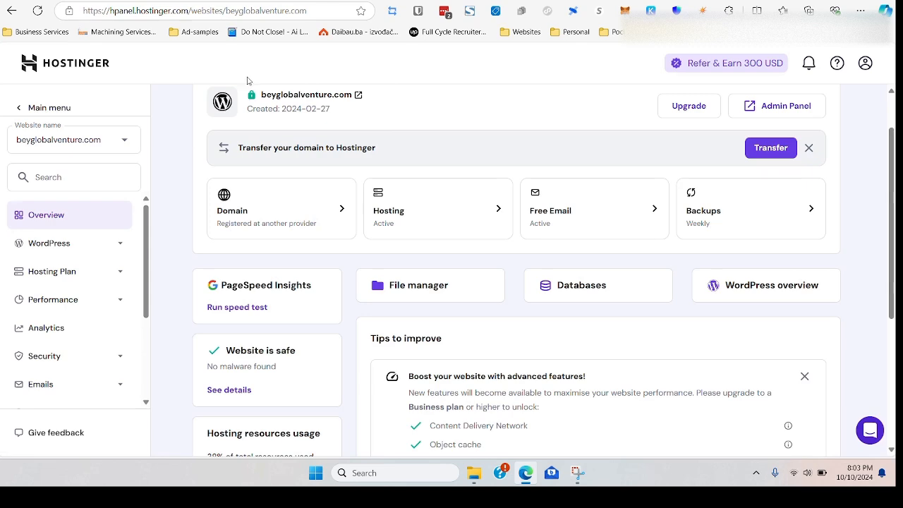
click(81, 68)
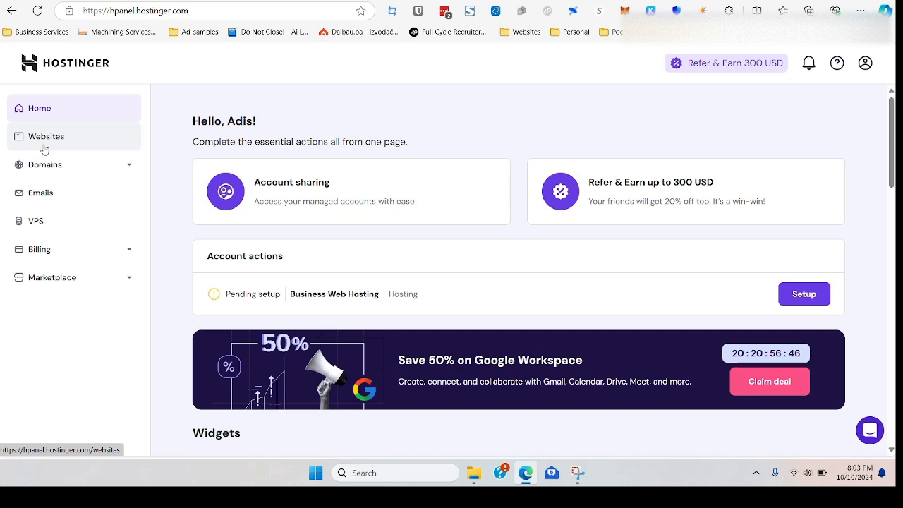
click(44, 149)
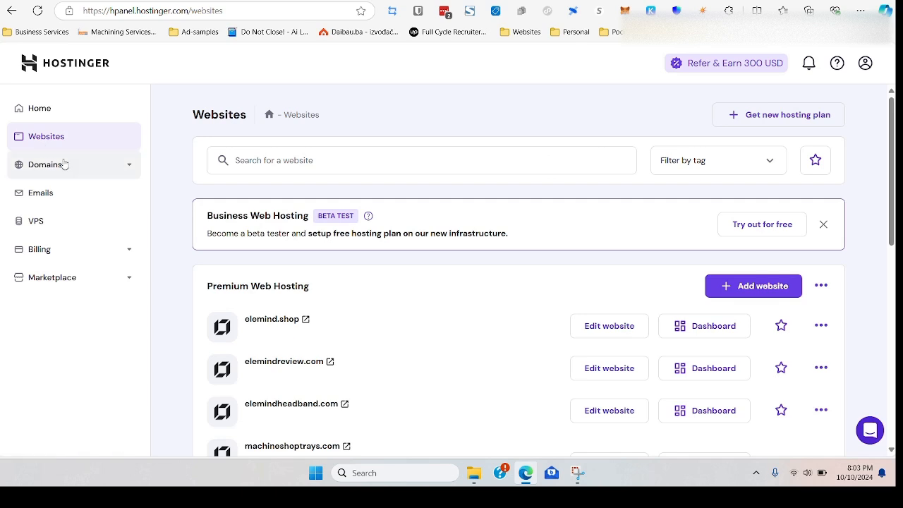
scroll(459, 392, down, 3)
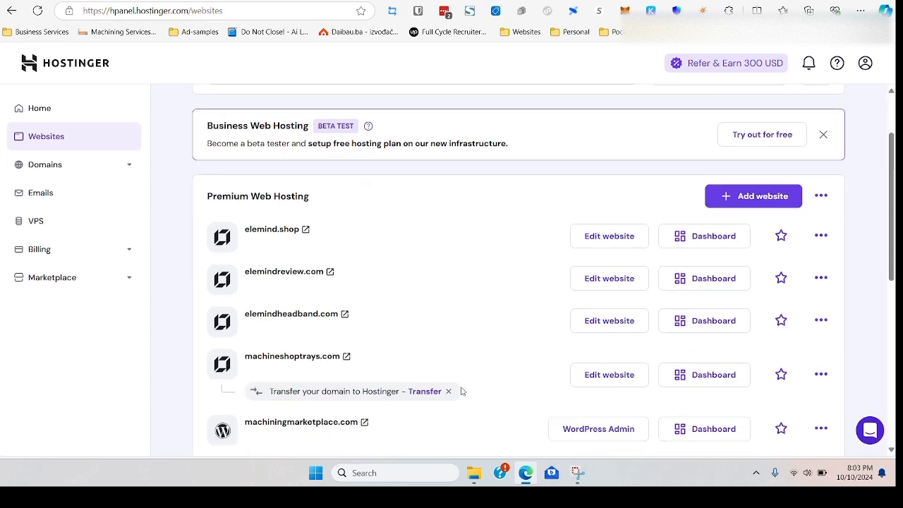
scroll(462, 391, down, 2)
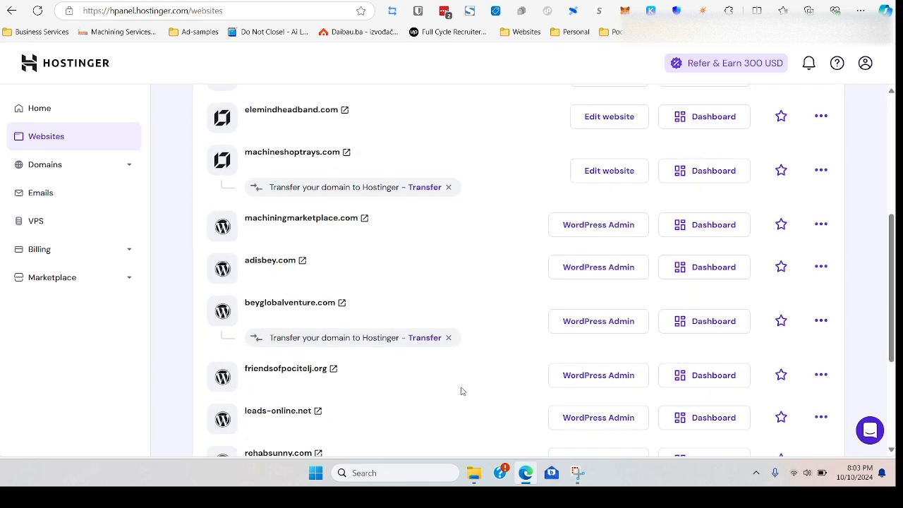
click(733, 326)
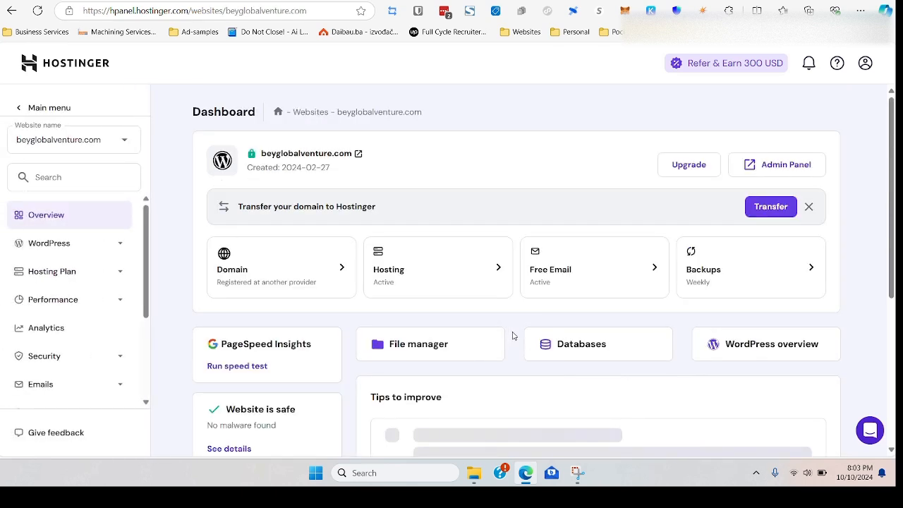
Step: Open the file manager for beyglobalventure.com and go into the public_html folder
click(431, 343)
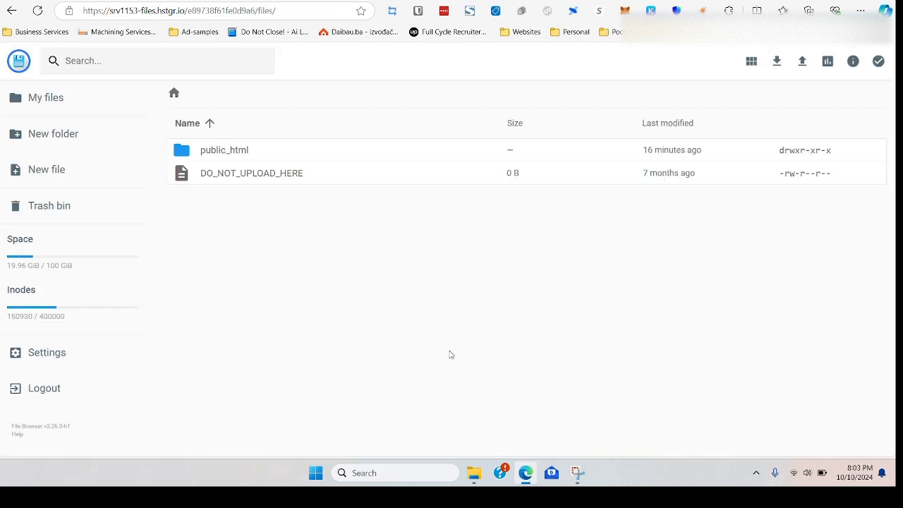
double_click(215, 151)
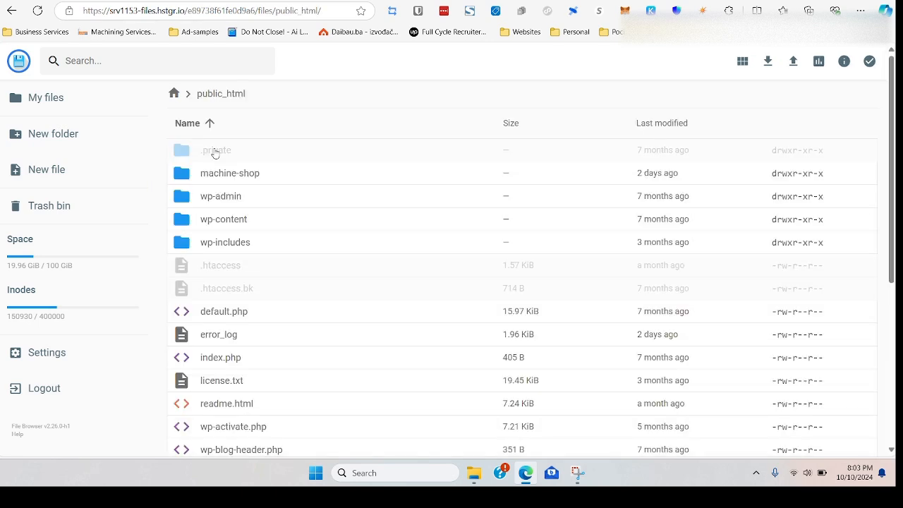
right_click(224, 179)
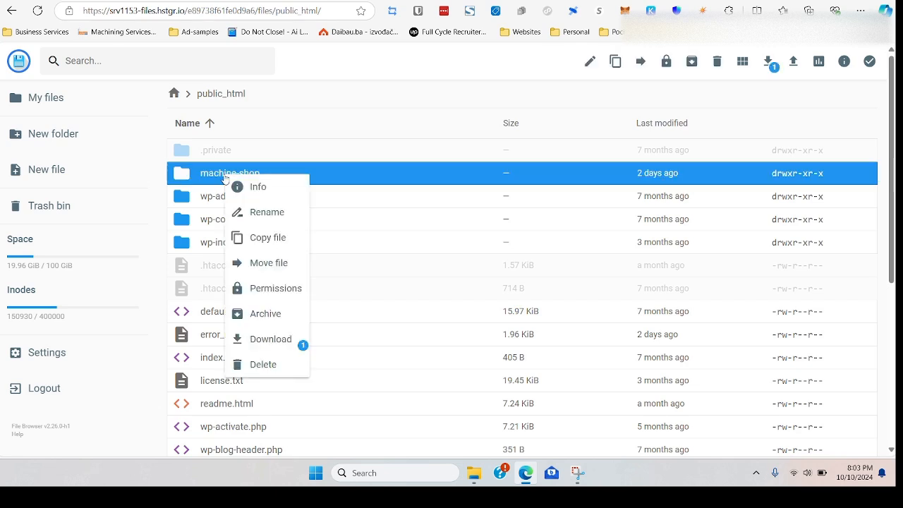
click(354, 117)
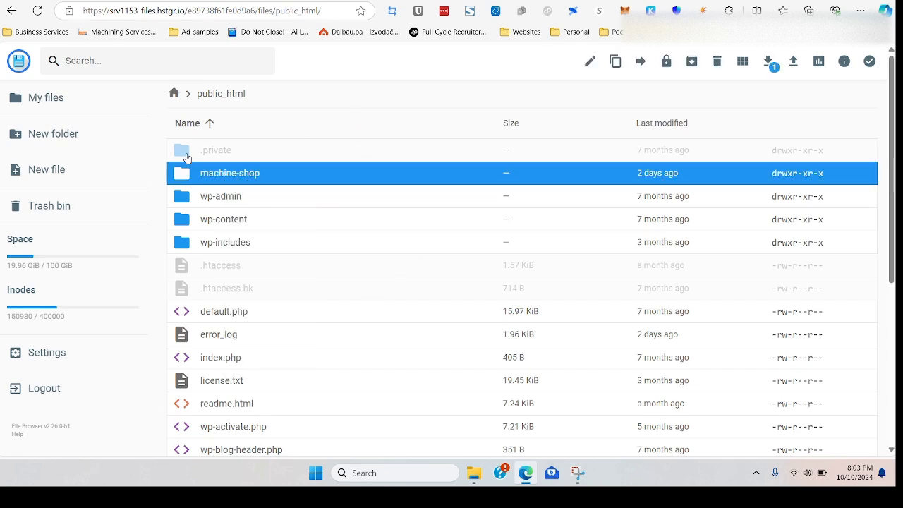
Step: Create a new directory named machining inside public_html
click(55, 135)
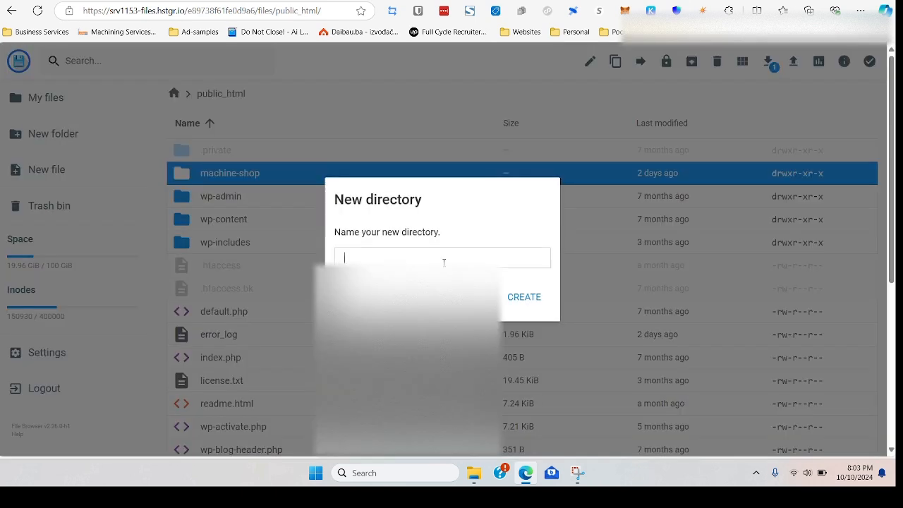
click(443, 261)
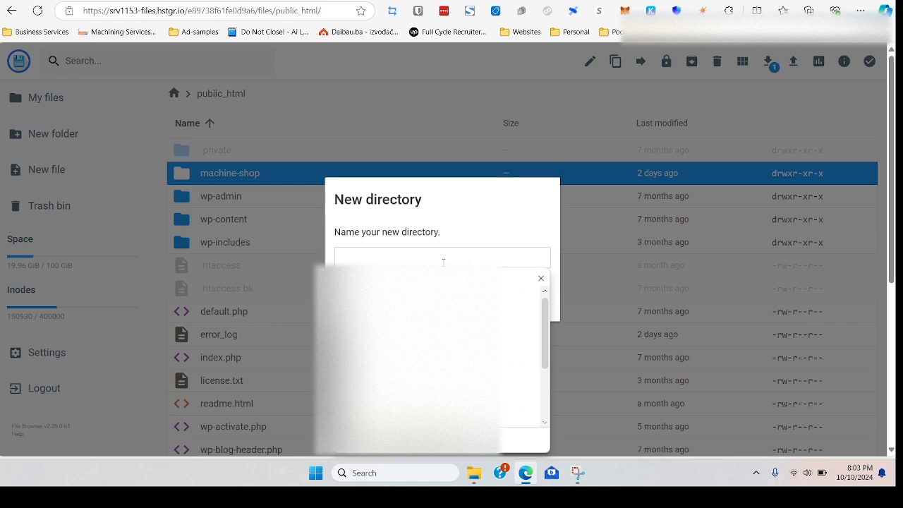
text(machining)
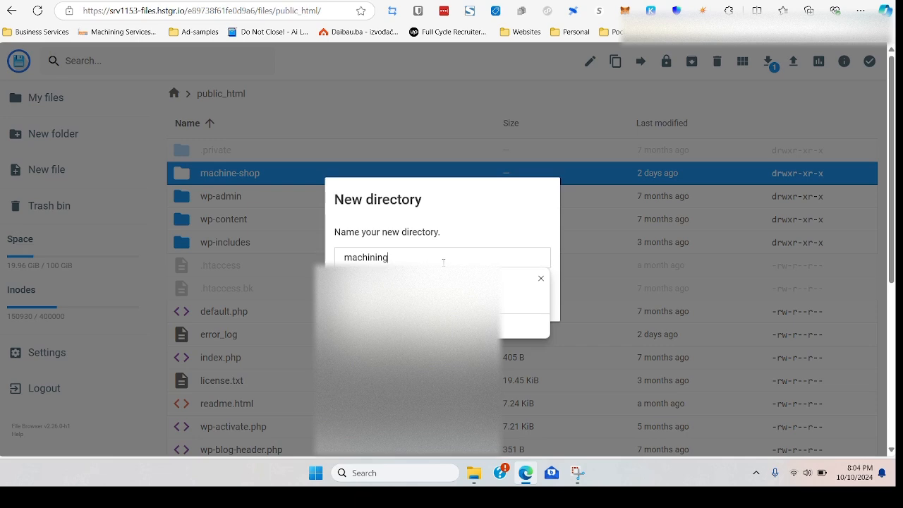
key(Return)
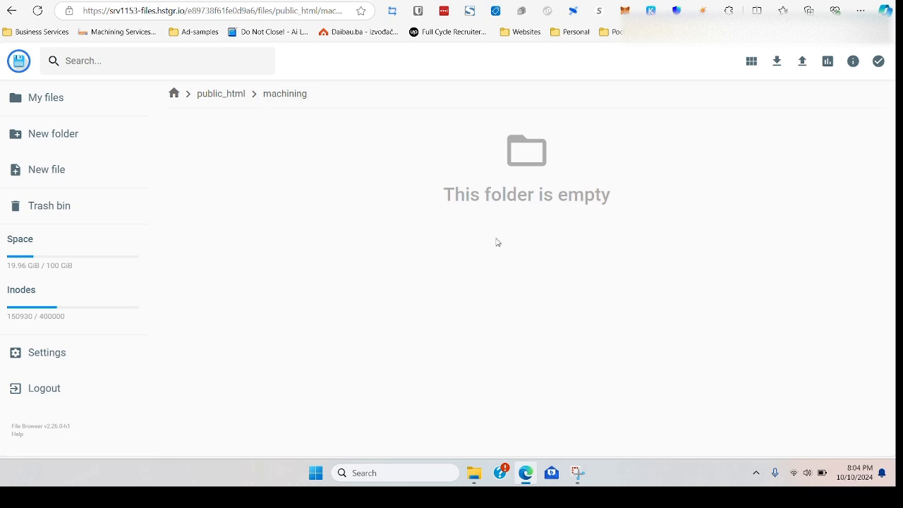
Step: Bring up the upload options for the machining folder and dismiss them without choosing one
click(802, 63)
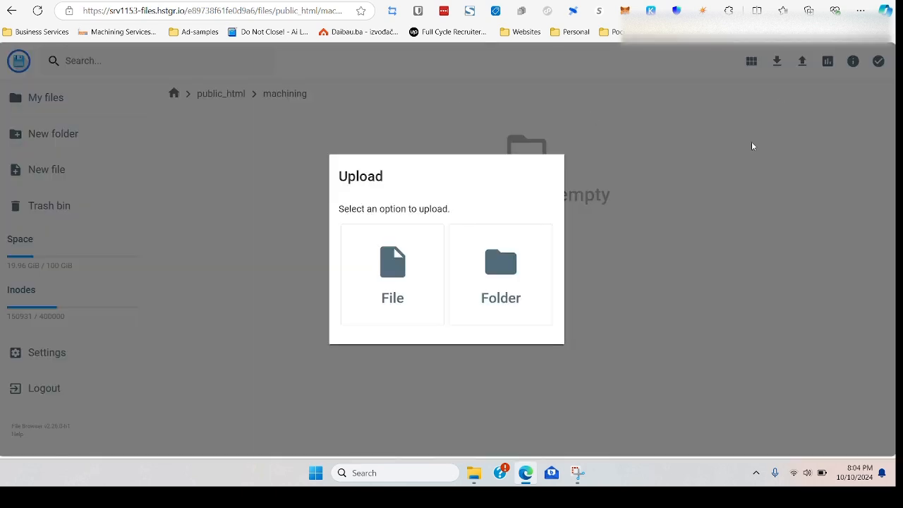
click(470, 120)
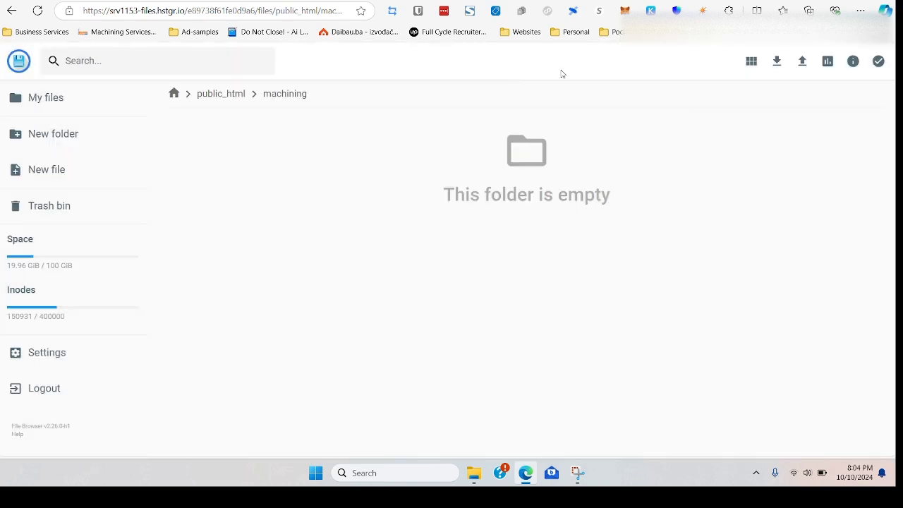
Step: Check the address beyglobalventure.com/machining in a separate browser tab, and return to the machining folder in the file manager
click(46, 97)
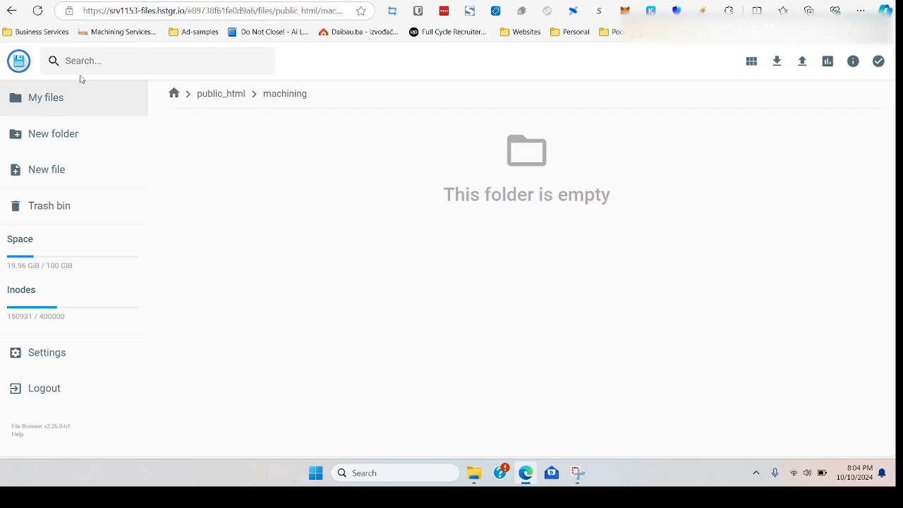
click(187, 10)
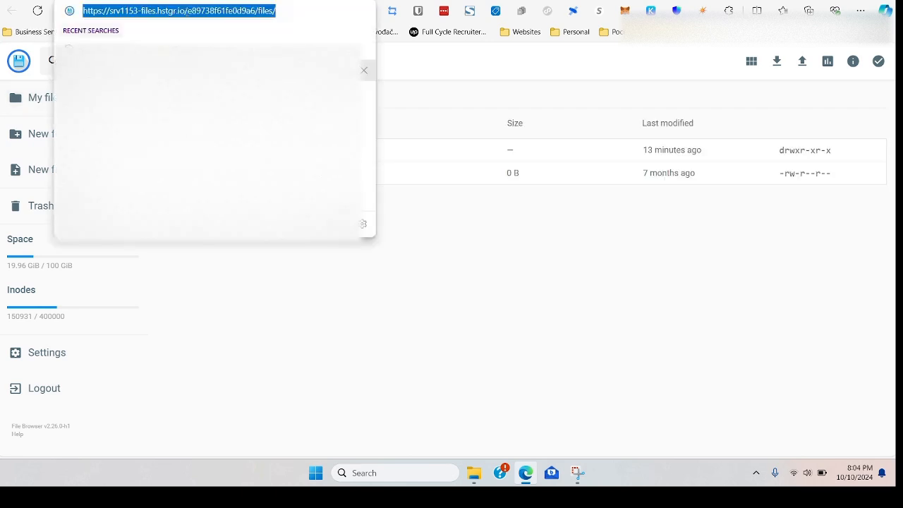
text(beyg)
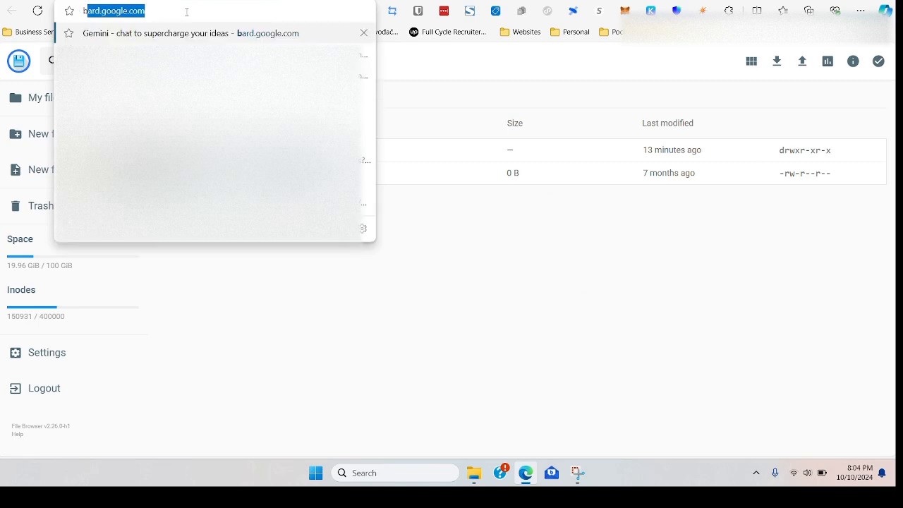
key(End)
key(BackSpace)
key(BackSpace)
key(BackSpace)
key(BackSpace)
key(BackSpace)
key(BackSpace)
key(BackSpace)
key(BackSpace)
key(BackSpace)
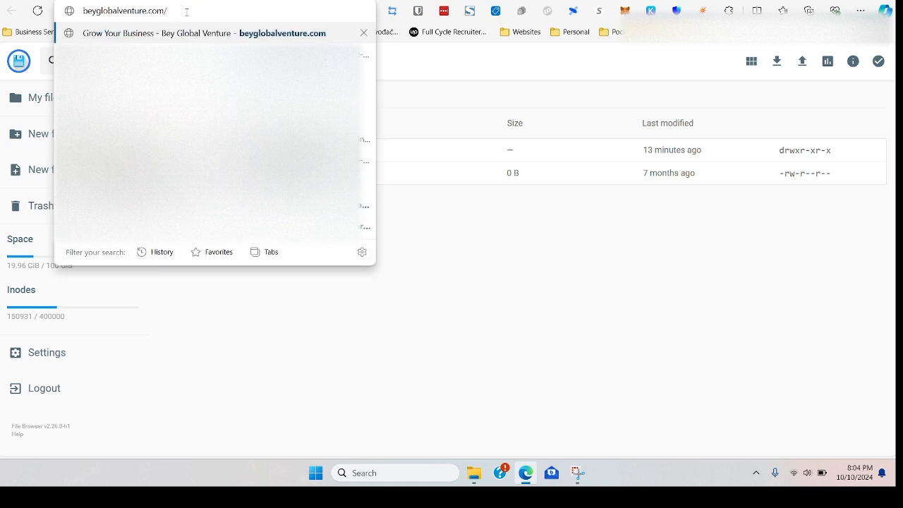
text(machining)
key(Return)
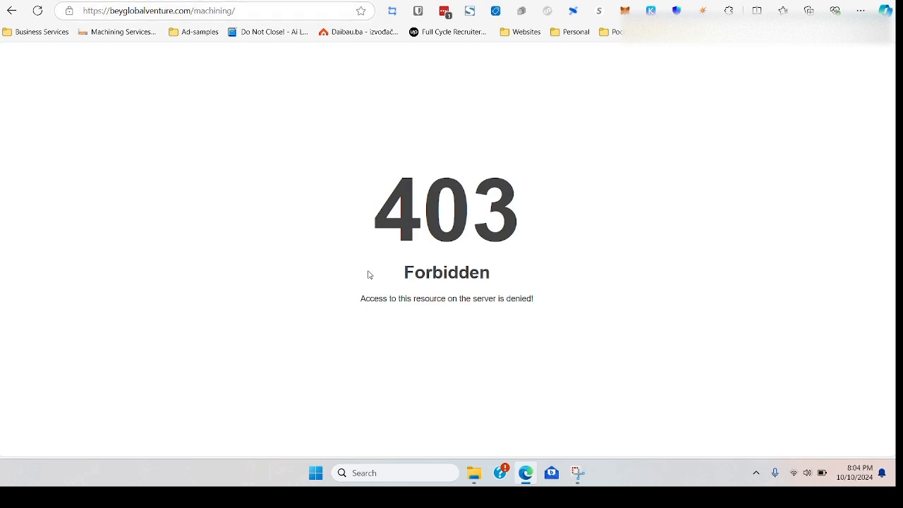
click(134, 1)
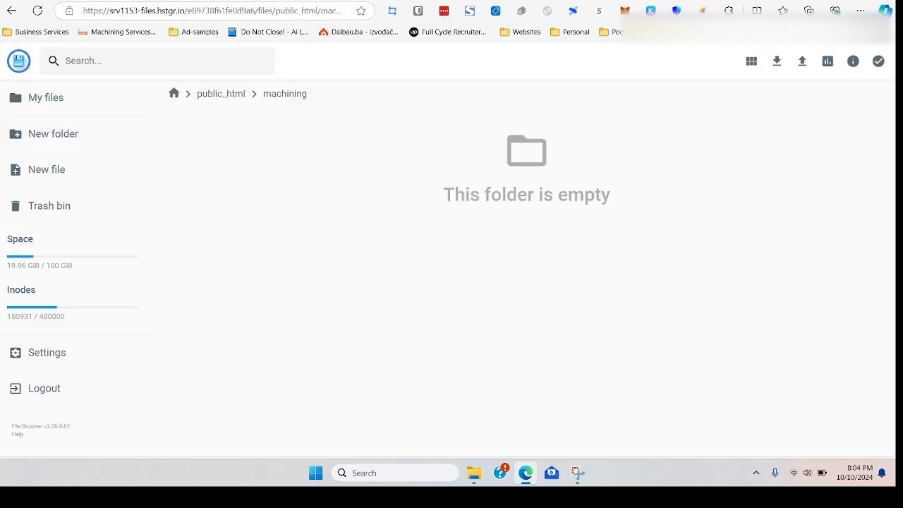
Step: Start a file upload into the machining folder and extract Machine-Shop-Website.zip within Downloads, into a folder of the same name
right_click(386, 234)
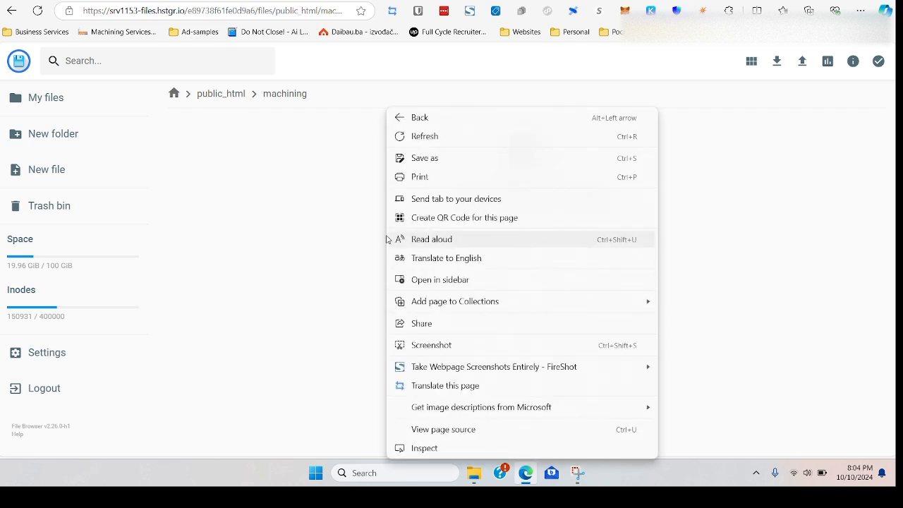
click(822, 148)
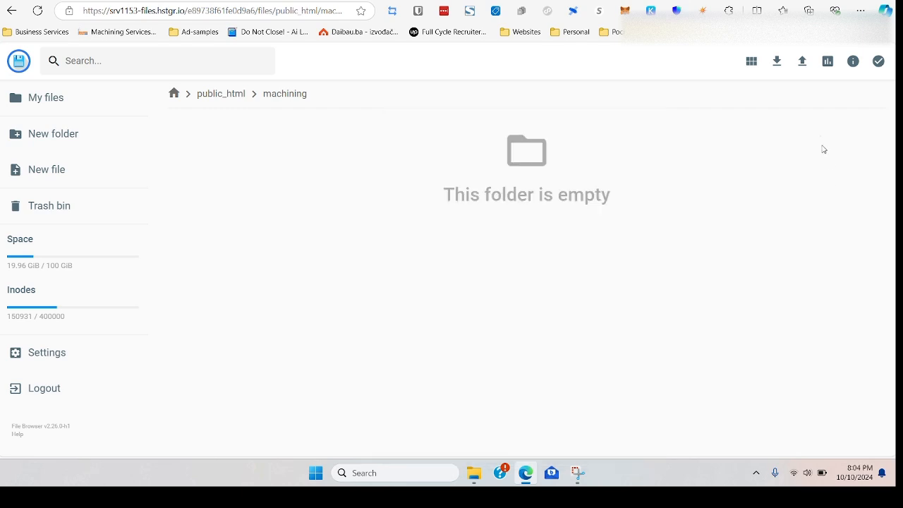
click(801, 62)
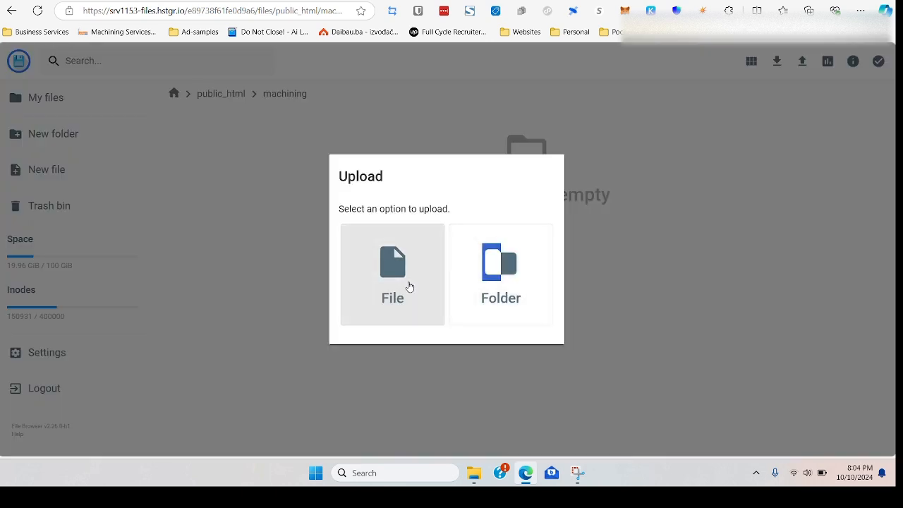
click(413, 314)
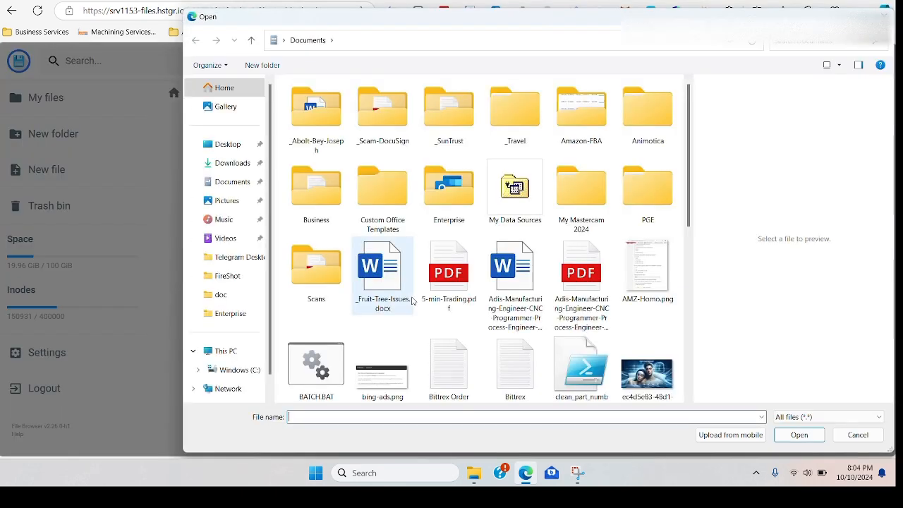
click(227, 167)
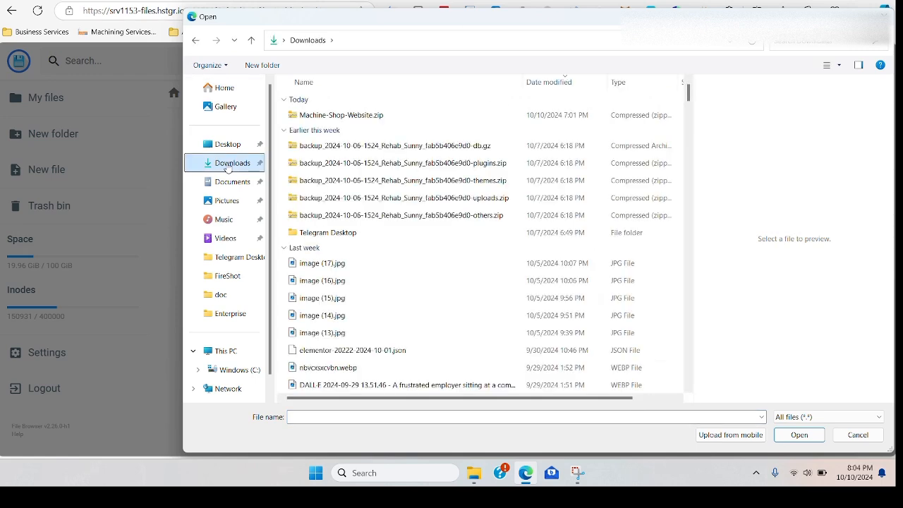
click(343, 118)
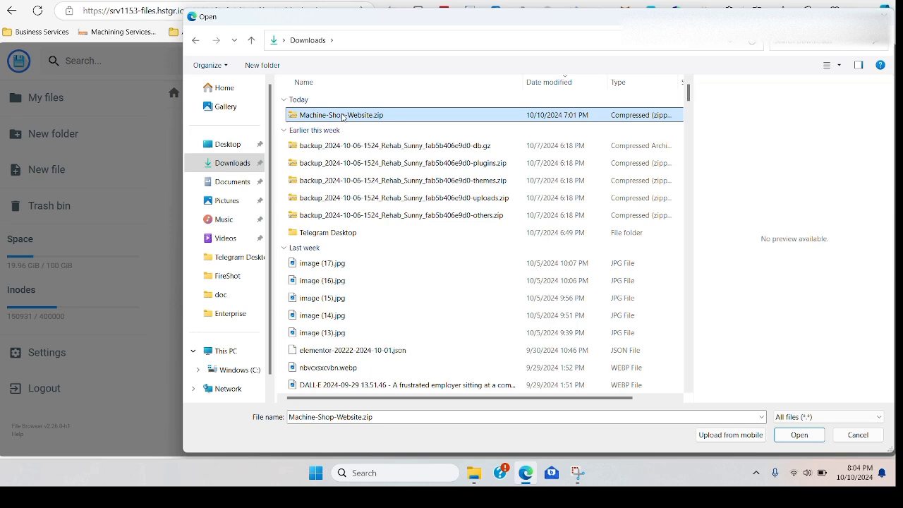
right_click(342, 117)
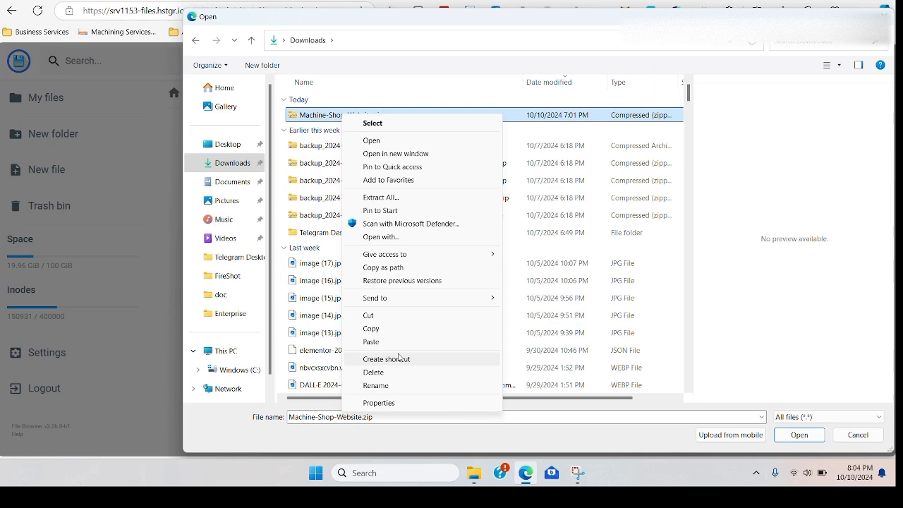
click(432, 200)
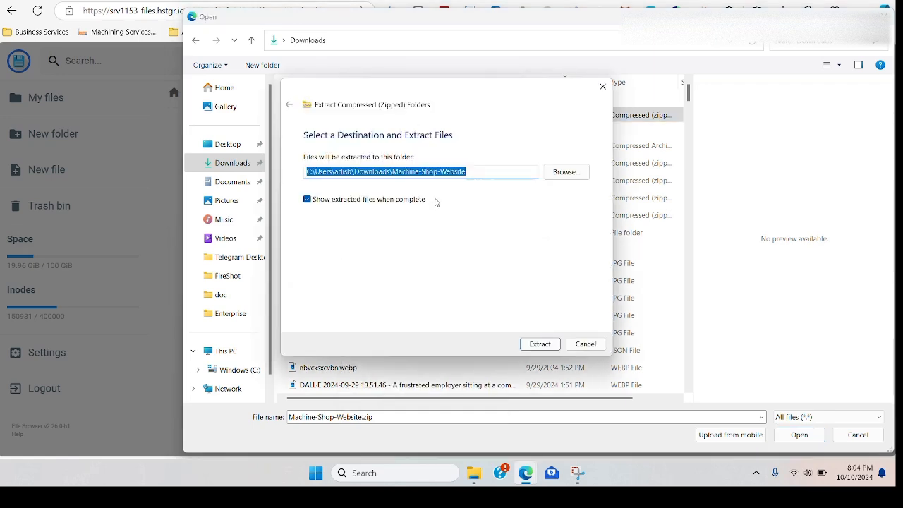
click(535, 343)
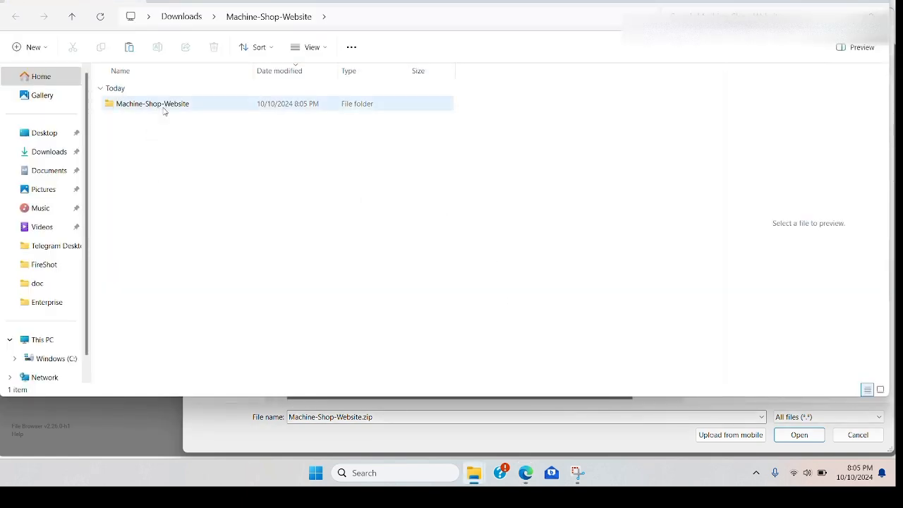
click(590, 446)
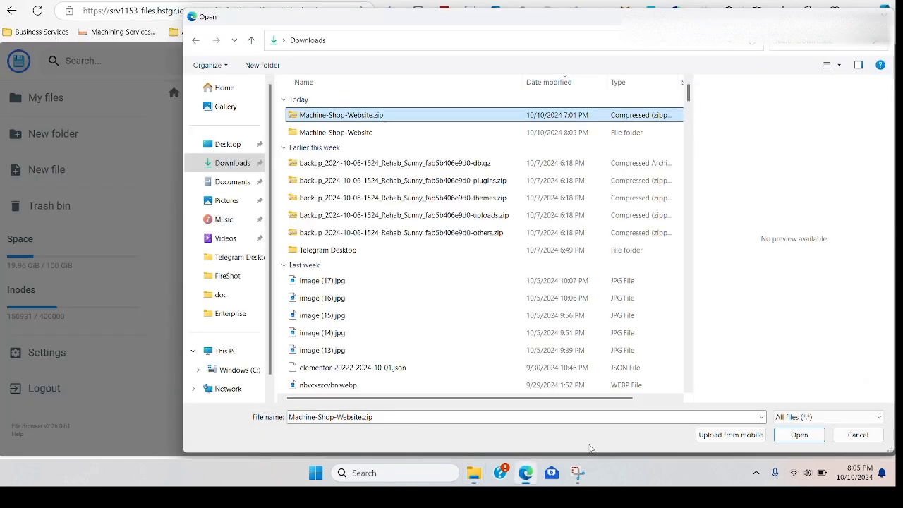
Step: Go into the nested Machine-Shop-Website folder from the extracted archive and check the contents of its Instructions folder
double_click(358, 134)
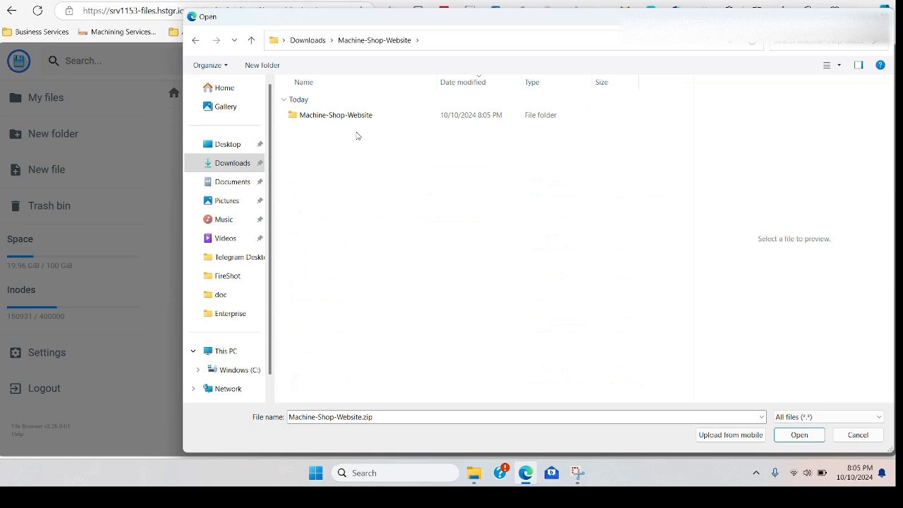
double_click(362, 118)
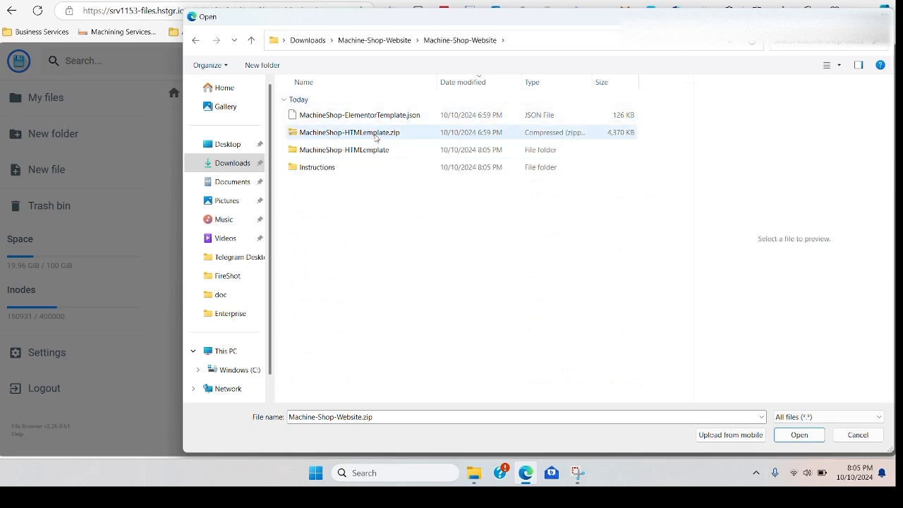
click(358, 151)
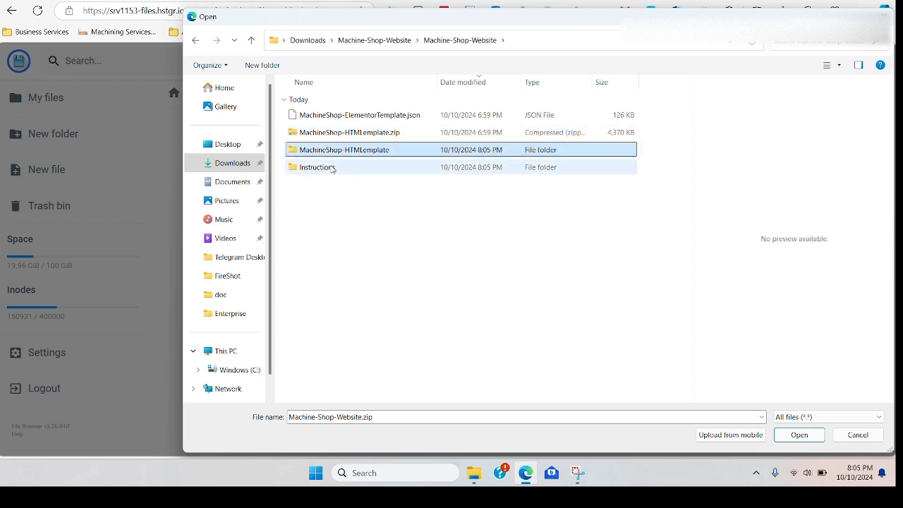
double_click(330, 170)
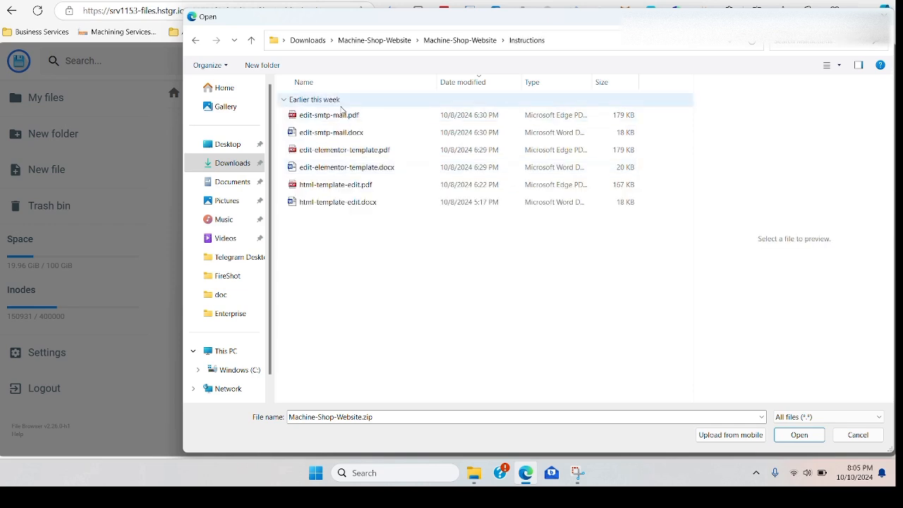
click(460, 41)
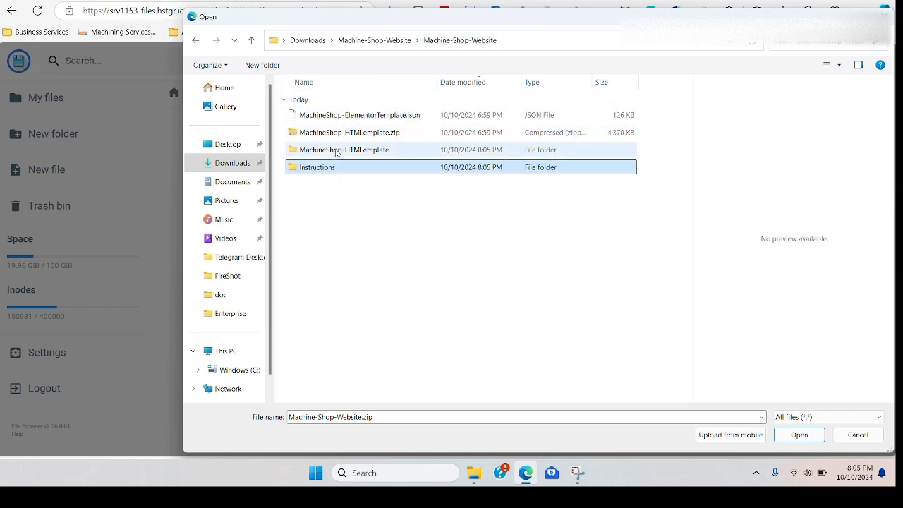
Step: Upload banner.php, contact.php, footer.php, head.php, index.php and nav.php from the MachineShop-HTMLemplate folder into the machining folder
double_click(334, 150)
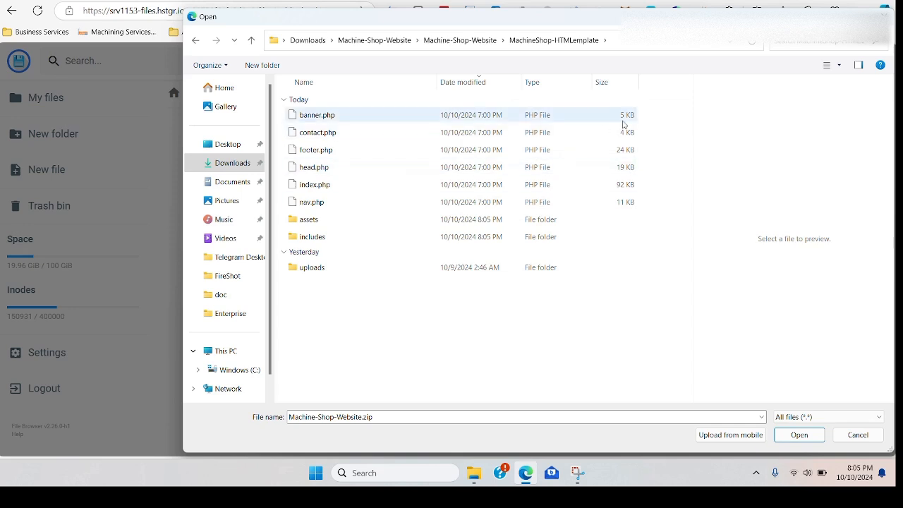
drag(663, 110, 313, 215)
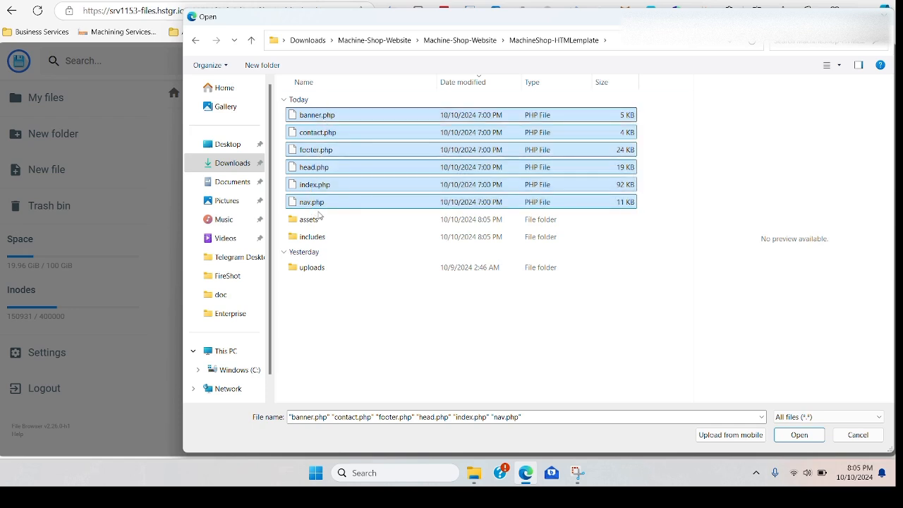
click(800, 435)
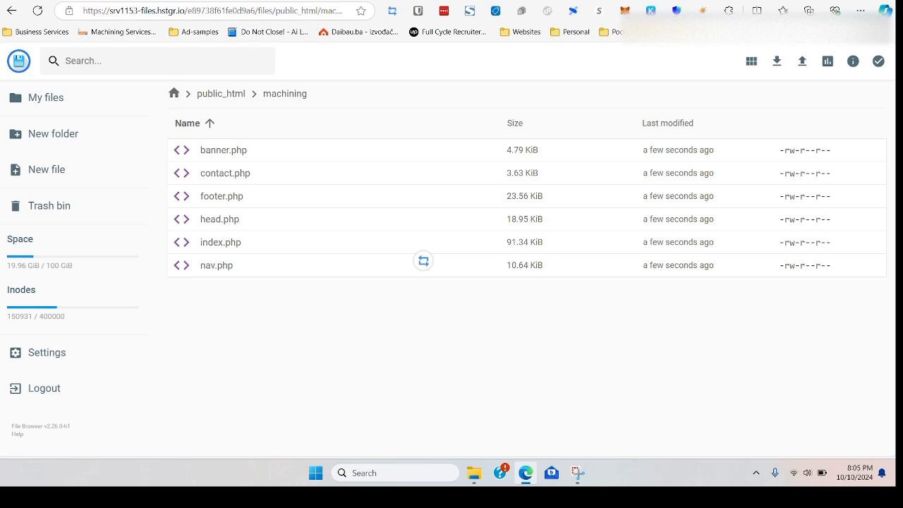
Step: Reload beyglobalventure.com/machining in its browser tab and look through the page's layout, images and links
click(264, 1)
click(226, 11)
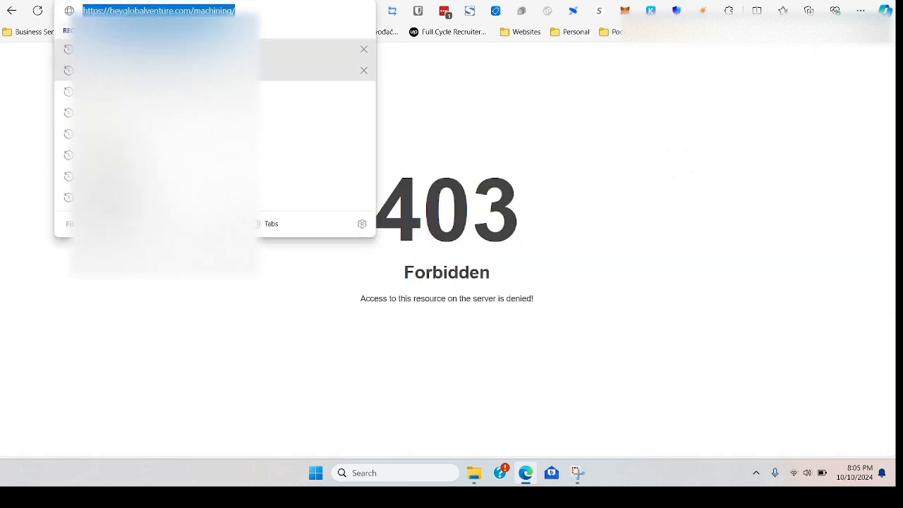
click(38, 12)
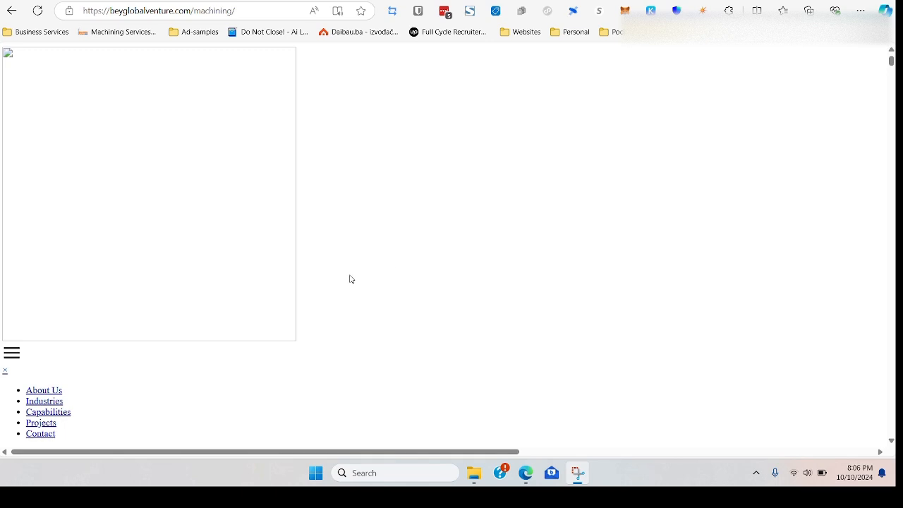
scroll(119, 194, down, 10)
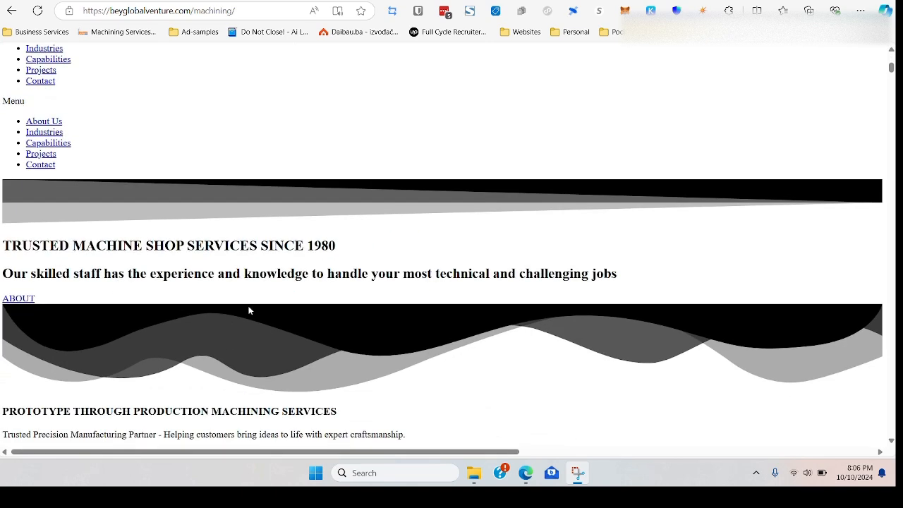
scroll(102, 159, down, 3)
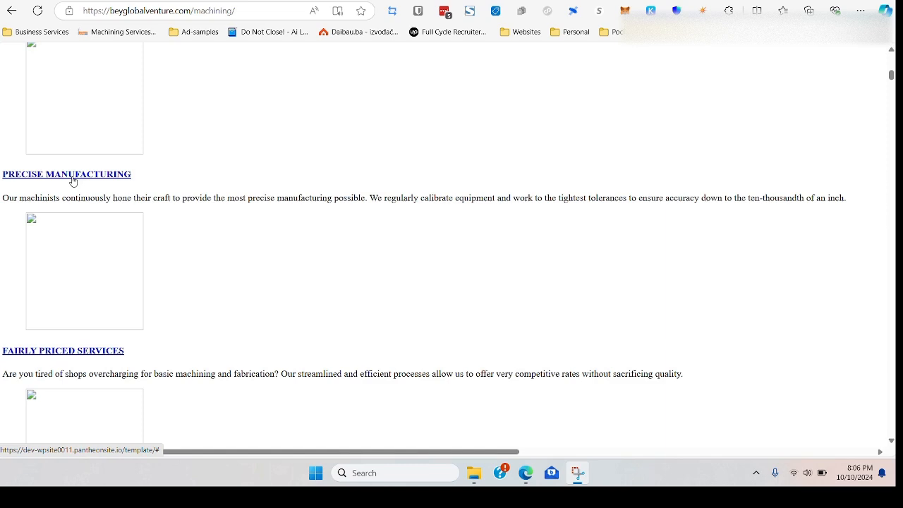
scroll(73, 181, down, 5)
scroll(147, 120, down, 18)
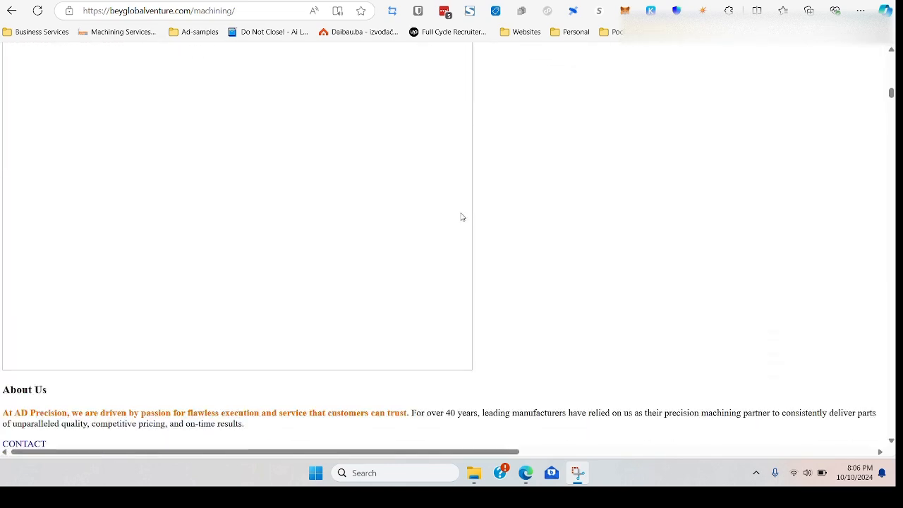
scroll(402, 315, up, 15)
scroll(402, 315, down, 3)
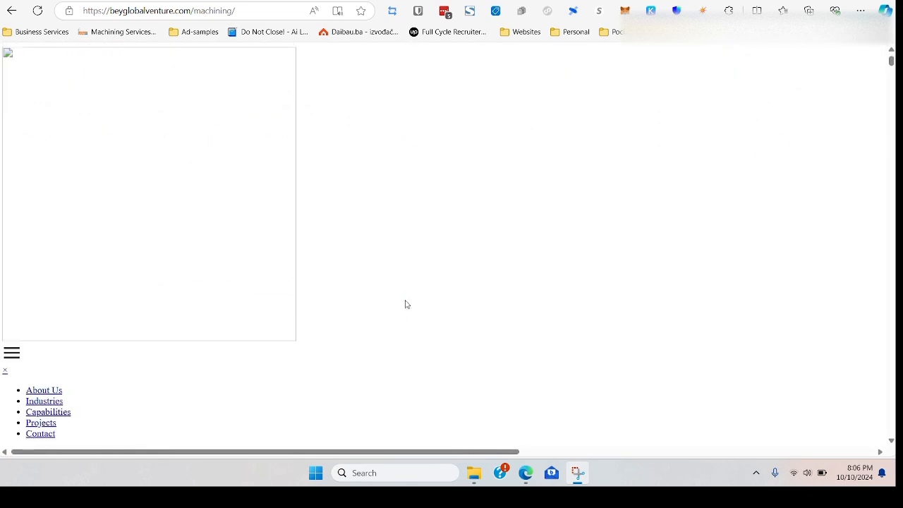
Step: Return to the file manager and upload the assets folder from MachineShop-HTMLemplate into the machining folder, confirming the upload
click(183, 1)
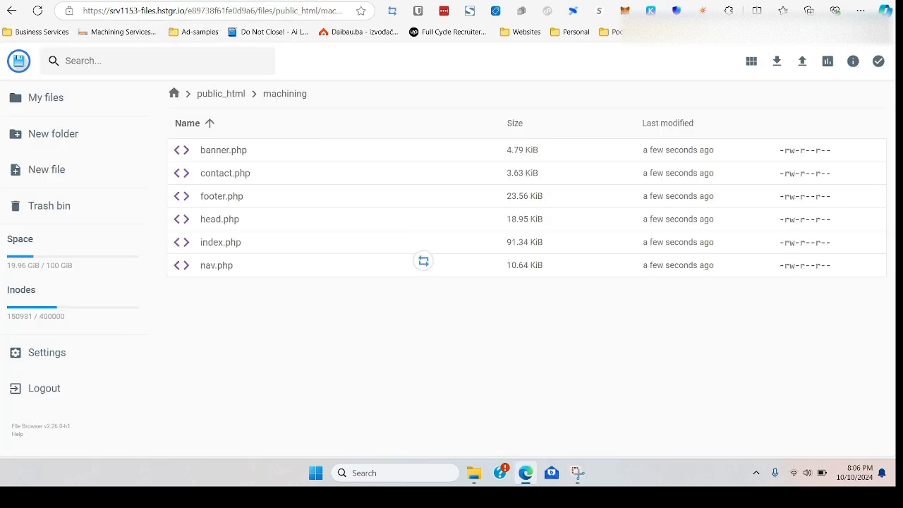
click(802, 61)
click(483, 304)
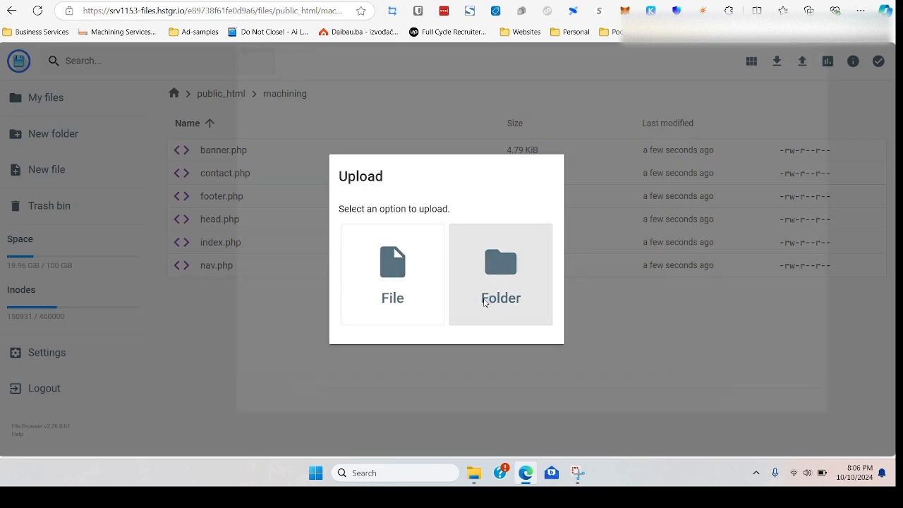
click(320, 116)
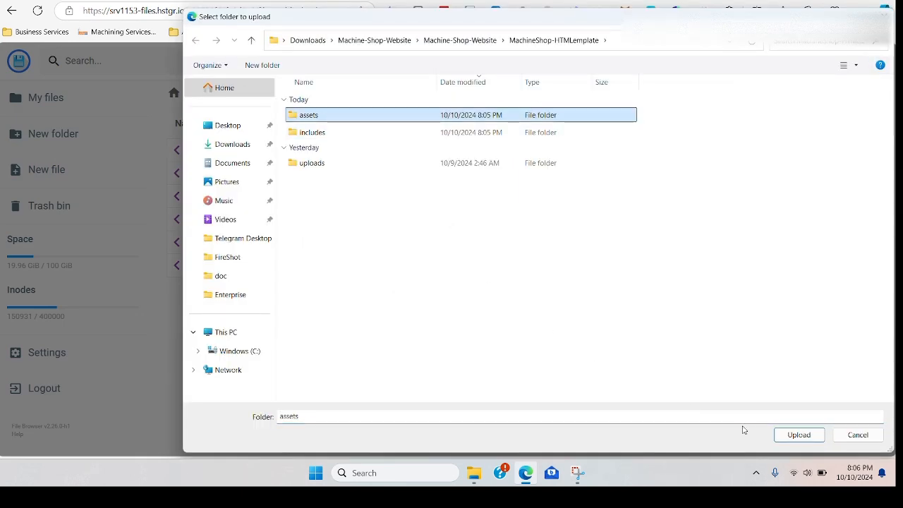
click(322, 134)
click(328, 116)
click(799, 434)
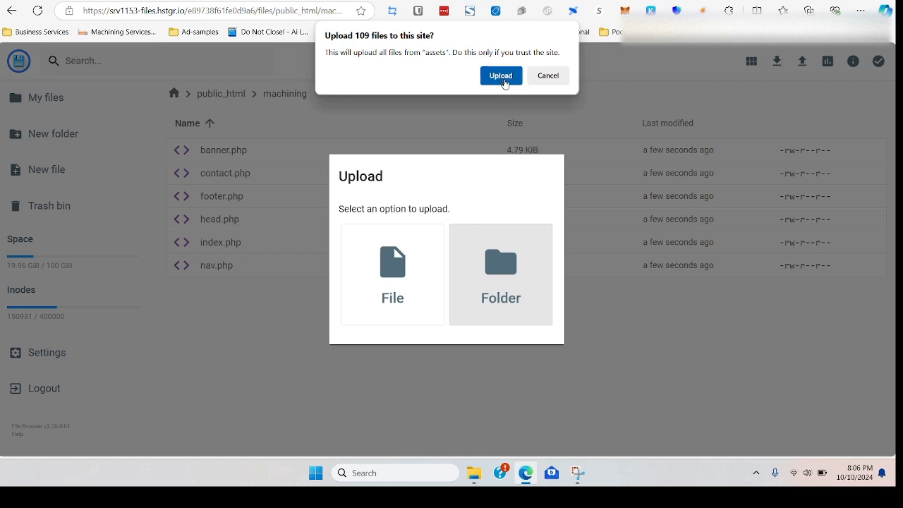
click(500, 75)
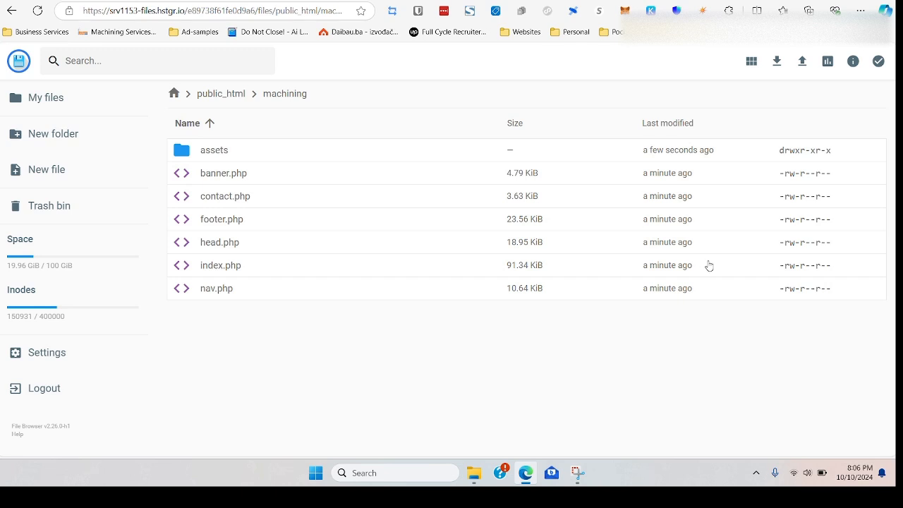
Step: Upload the includes folder from MachineShop-HTMLemplate into the machining folder and confirm the upload
click(801, 62)
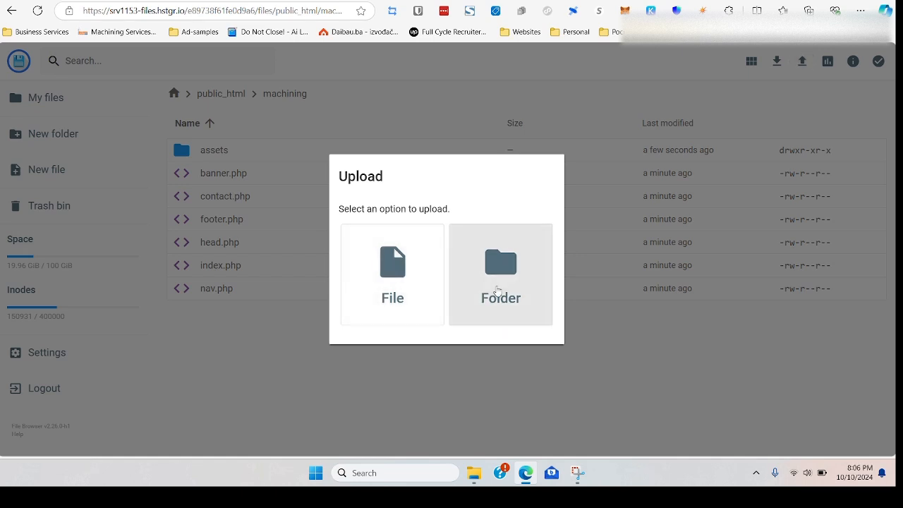
click(495, 291)
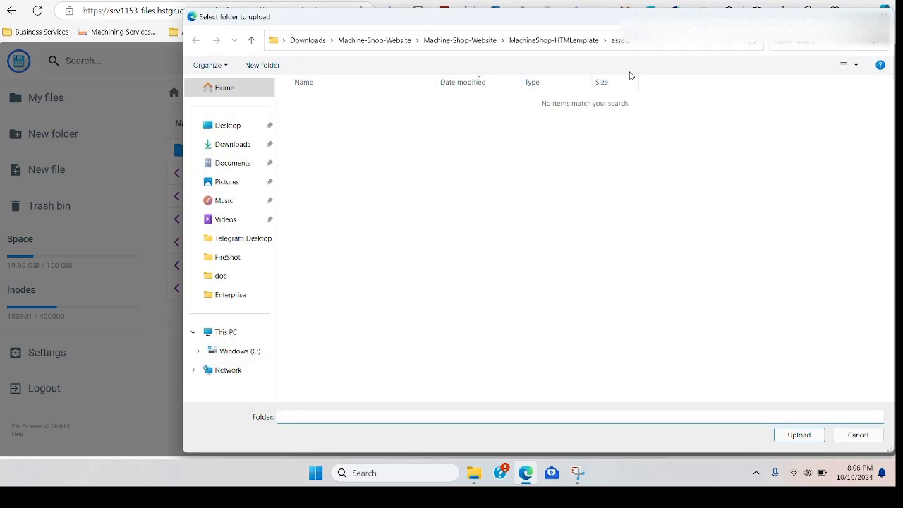
click(591, 45)
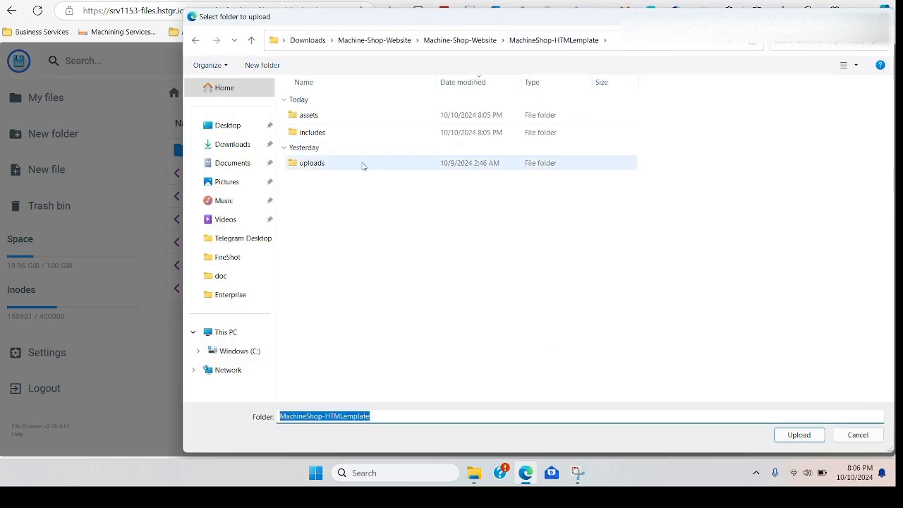
click(335, 136)
click(799, 434)
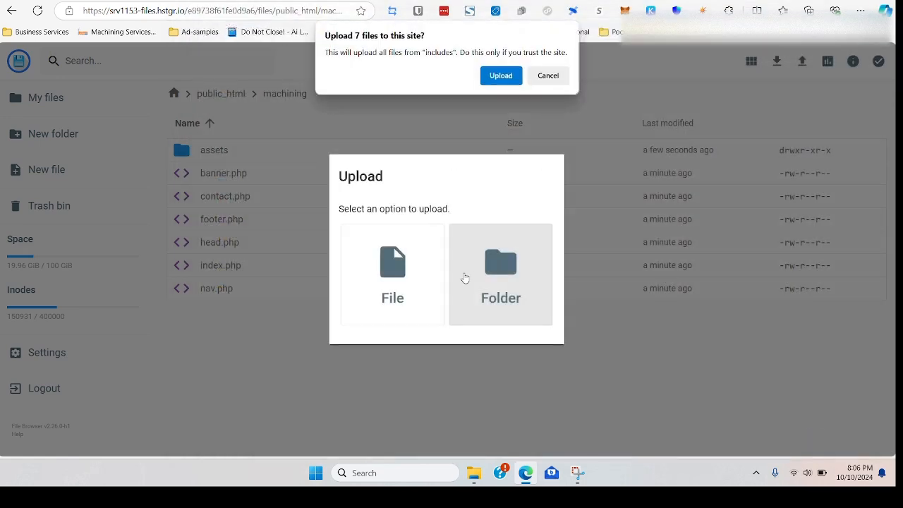
click(501, 76)
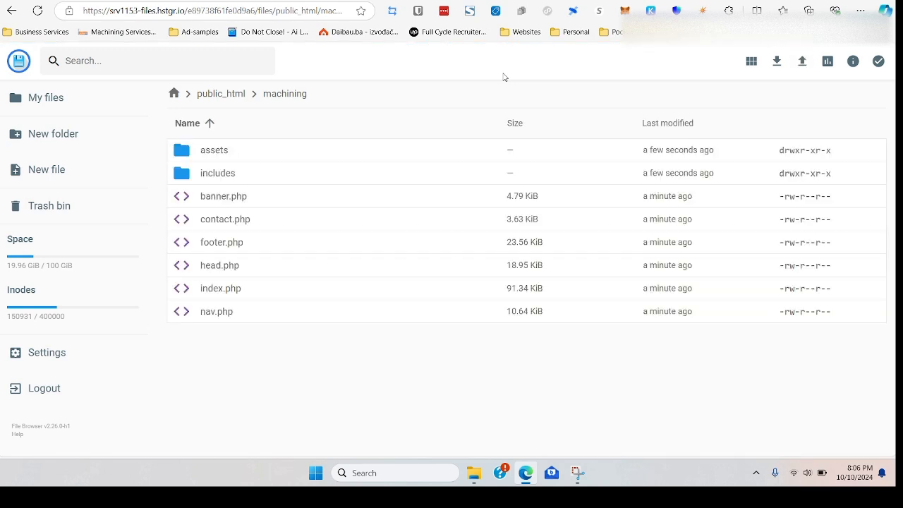
Step: Try to upload the uploads folder from MachineShop-HTMLemplate into the machining folder, confirming the upload
click(802, 62)
click(473, 294)
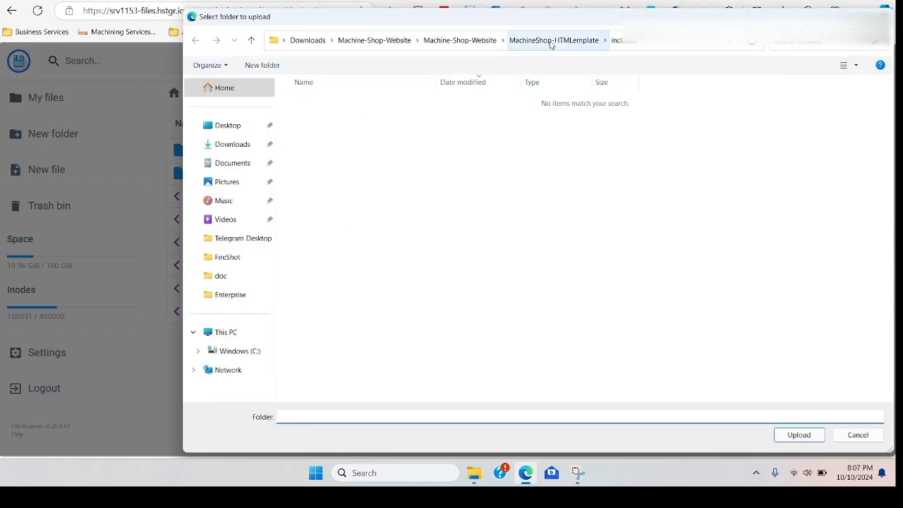
click(554, 40)
click(321, 163)
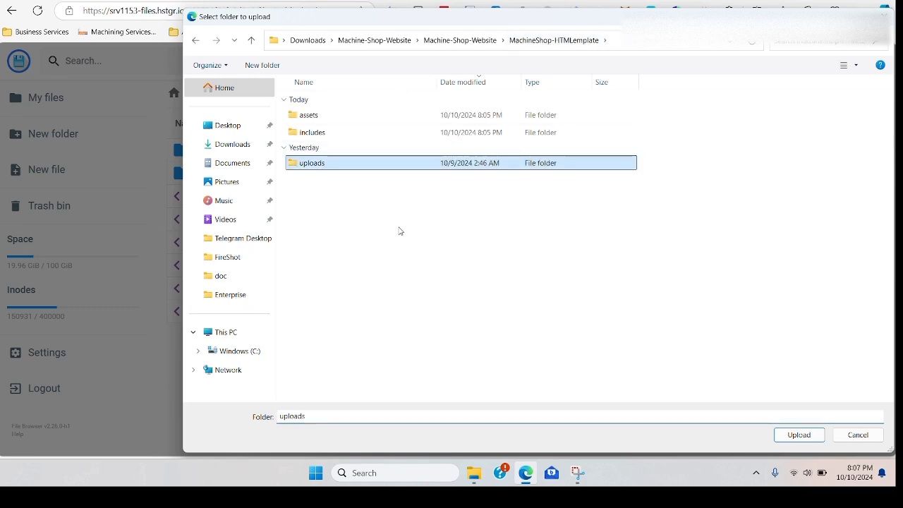
click(806, 439)
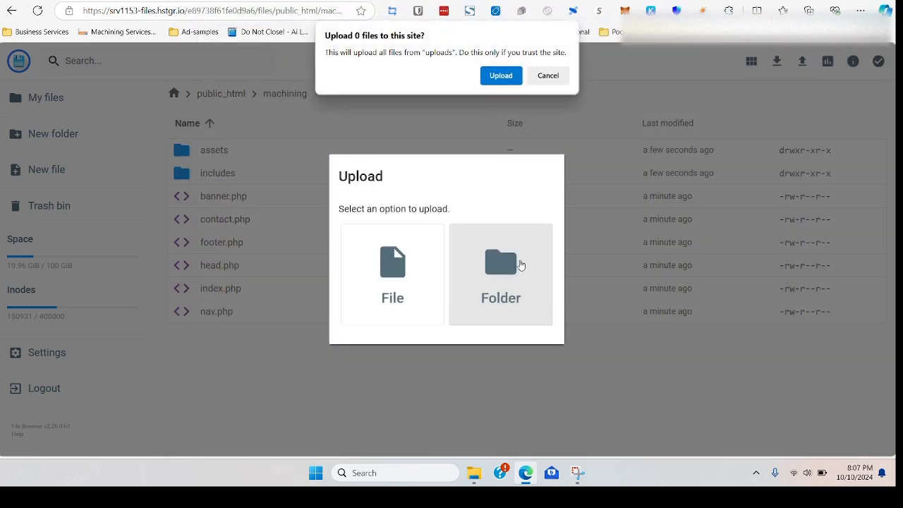
click(504, 77)
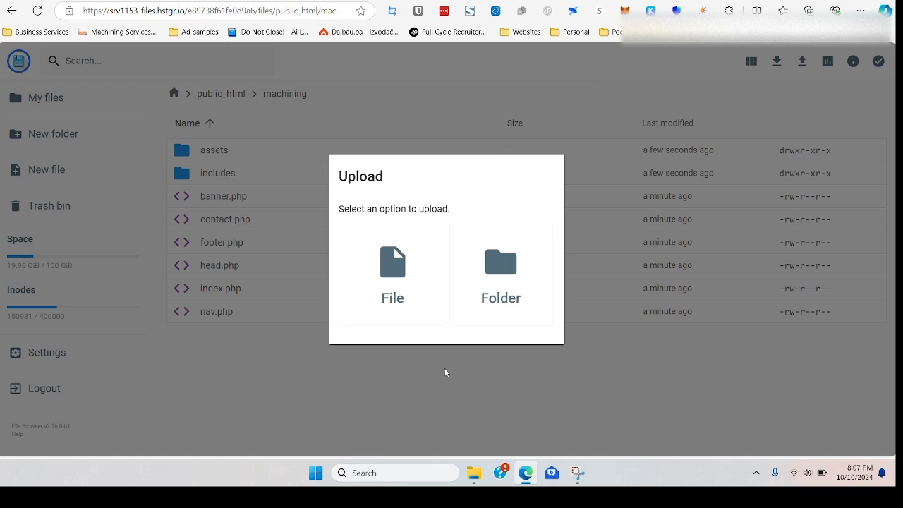
Step: Retry uploading the uploads folder into machining, close the upload dialog and refresh the file list
click(494, 285)
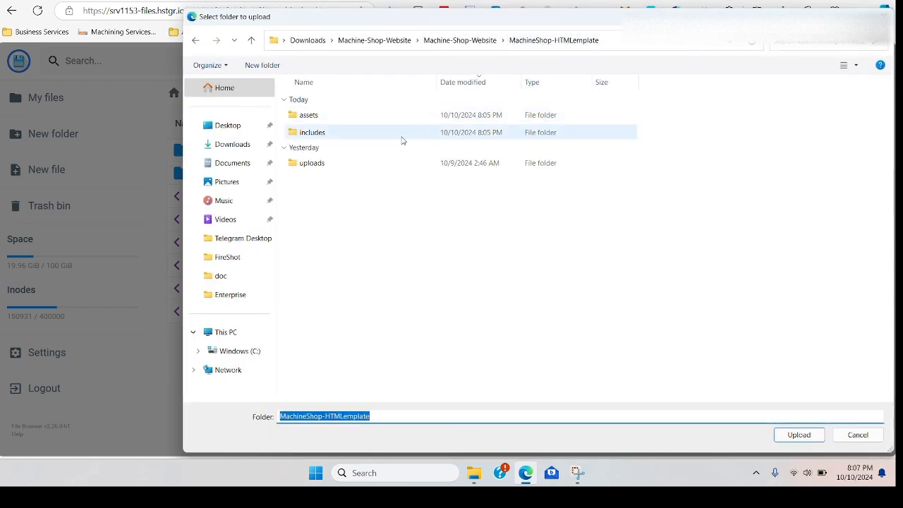
click(355, 163)
click(797, 436)
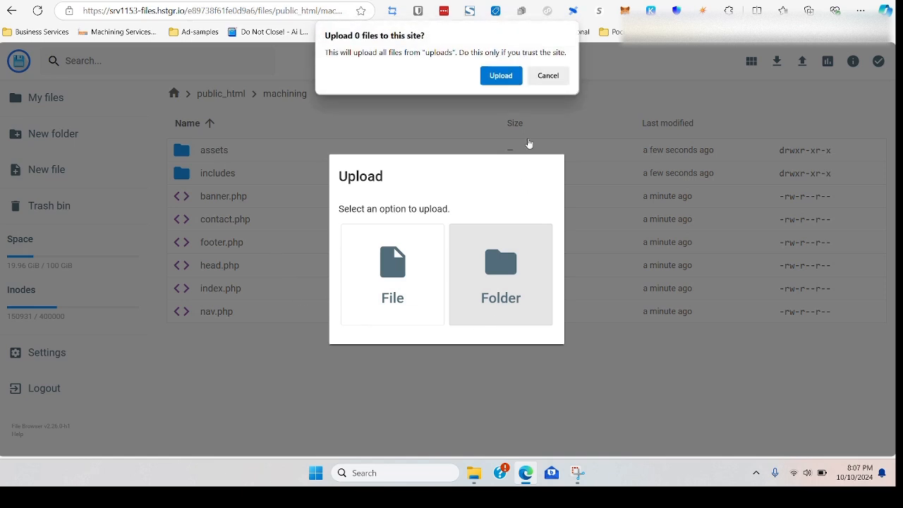
click(500, 71)
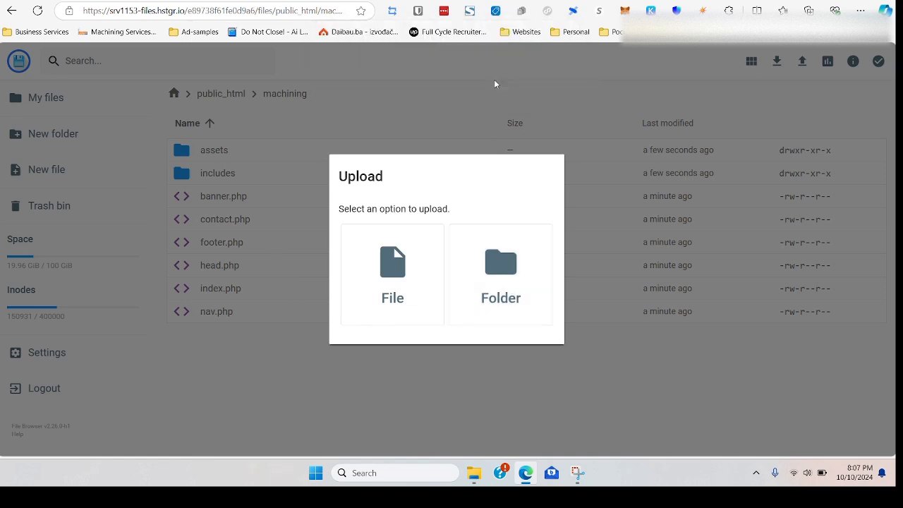
click(433, 404)
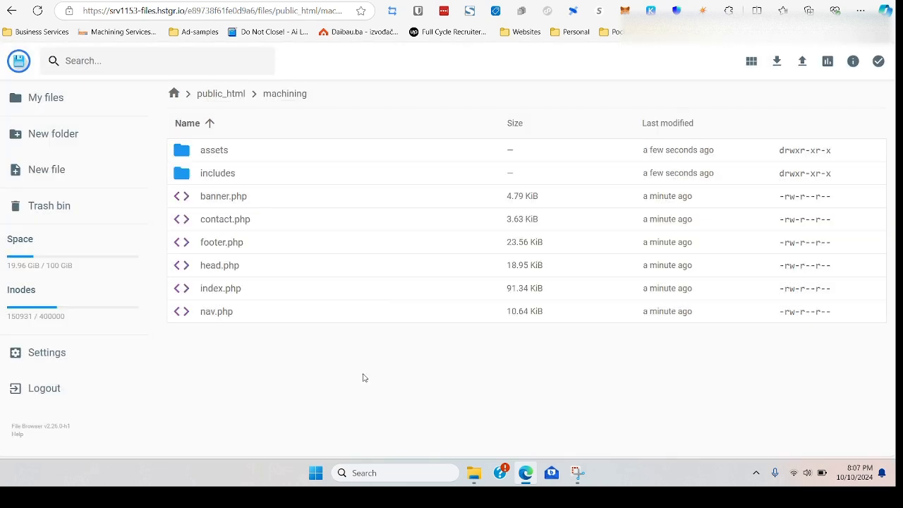
right_click(339, 377)
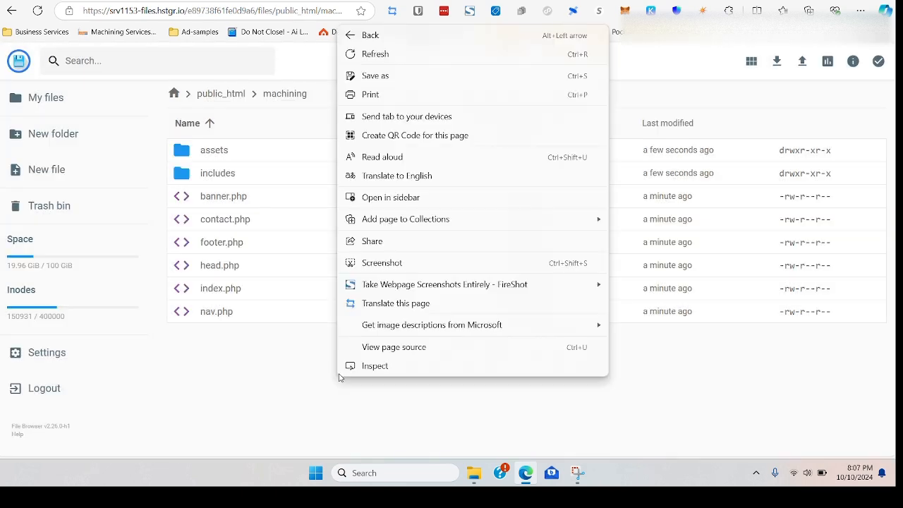
click(352, 60)
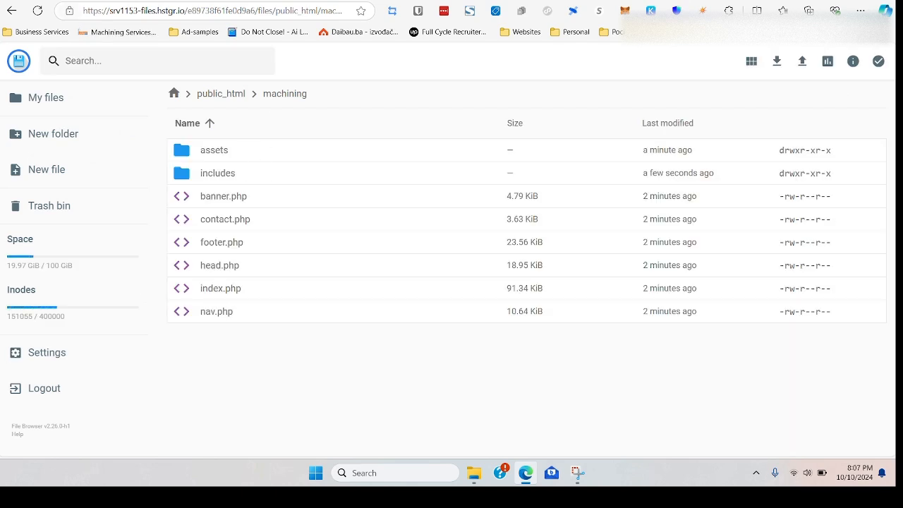
Step: Switch to the beyglobalventure.com/machining tab, reload the page and look through its banner, images and content sections
click(91, 0)
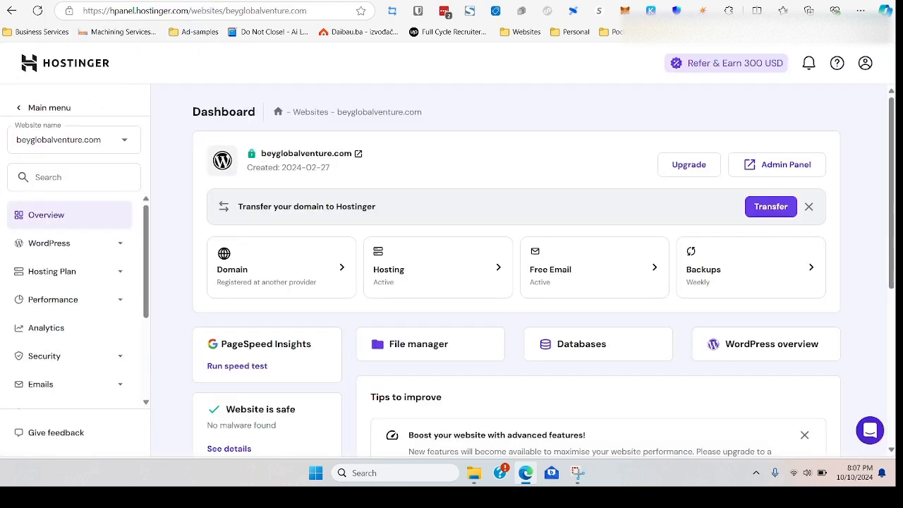
click(190, 0)
click(283, 1)
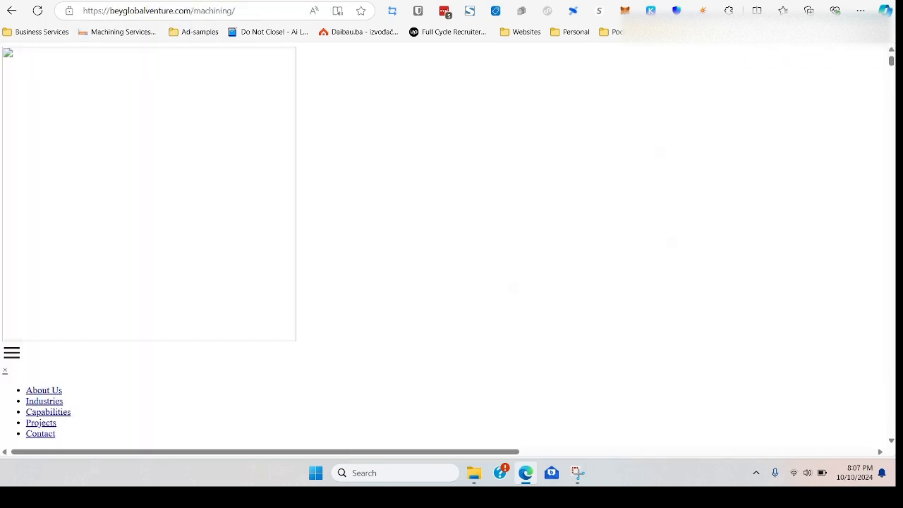
click(39, 11)
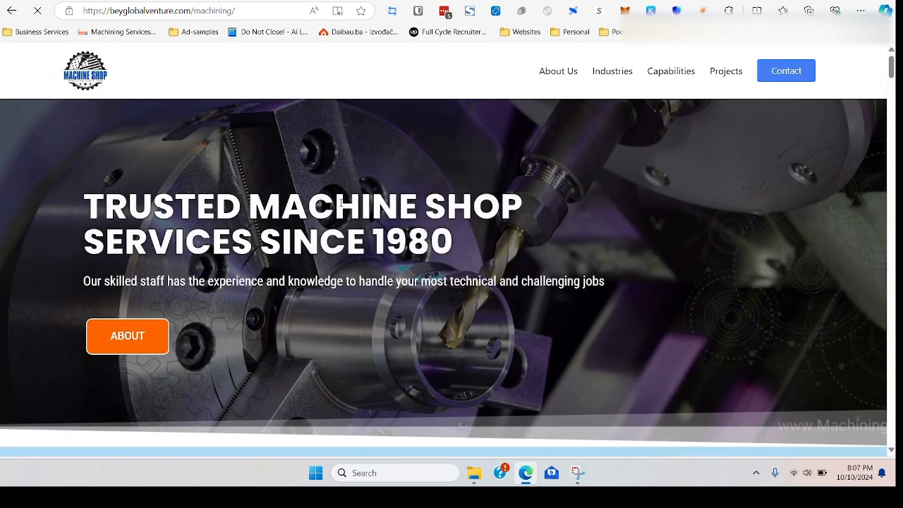
scroll(382, 172, down, 8)
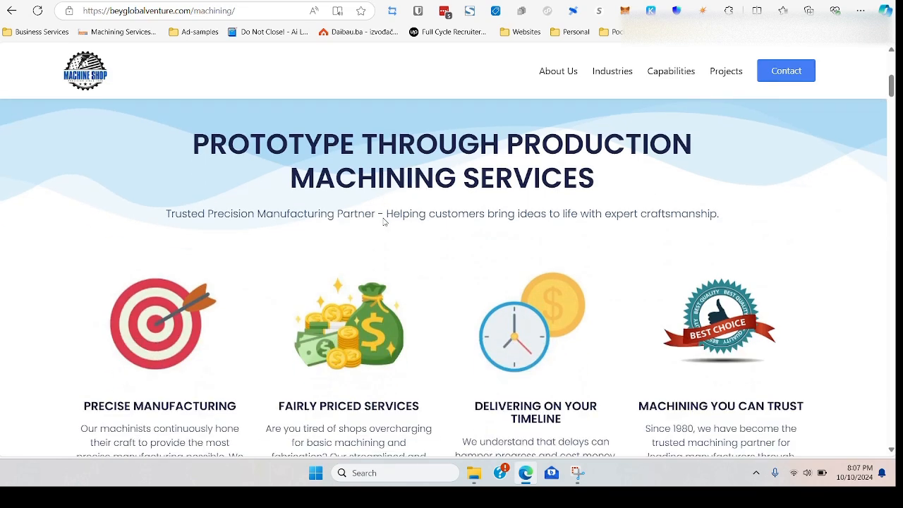
scroll(320, 116, up, 10)
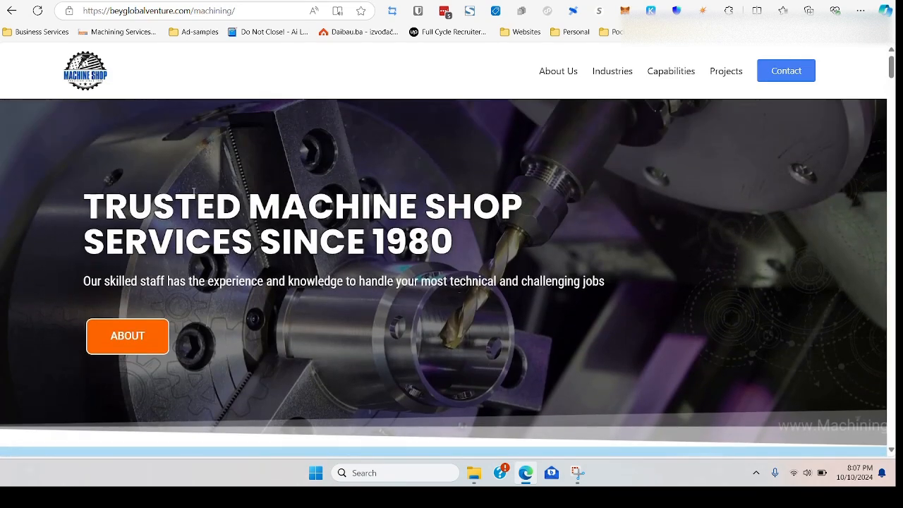
scroll(164, 115, down, 3)
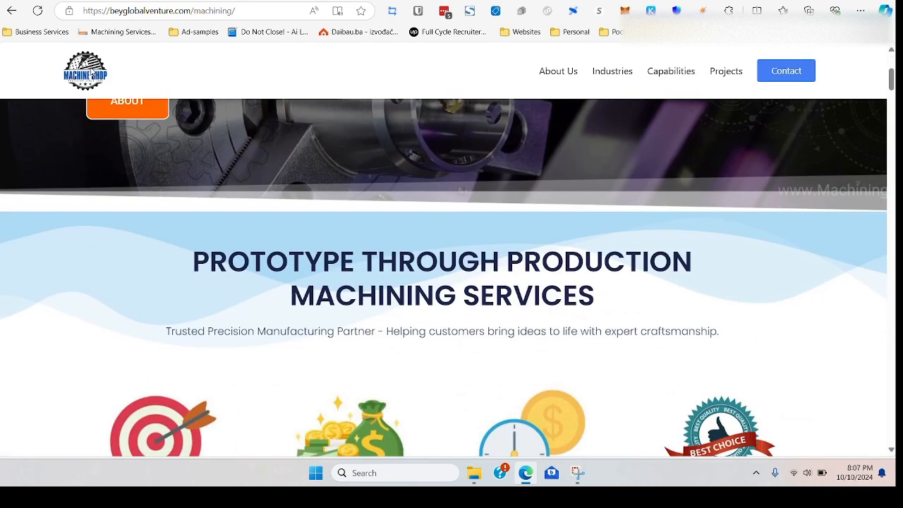
scroll(162, 216, down, 14)
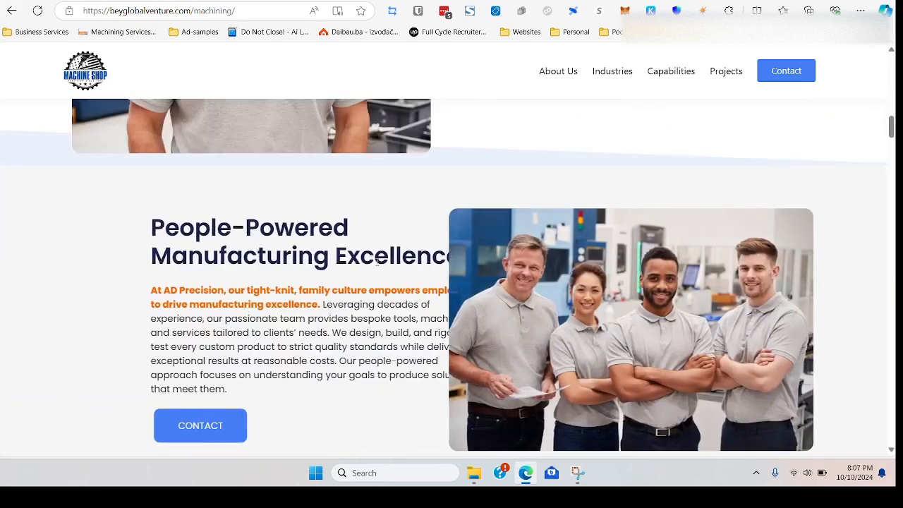
scroll(332, 222, down, 8)
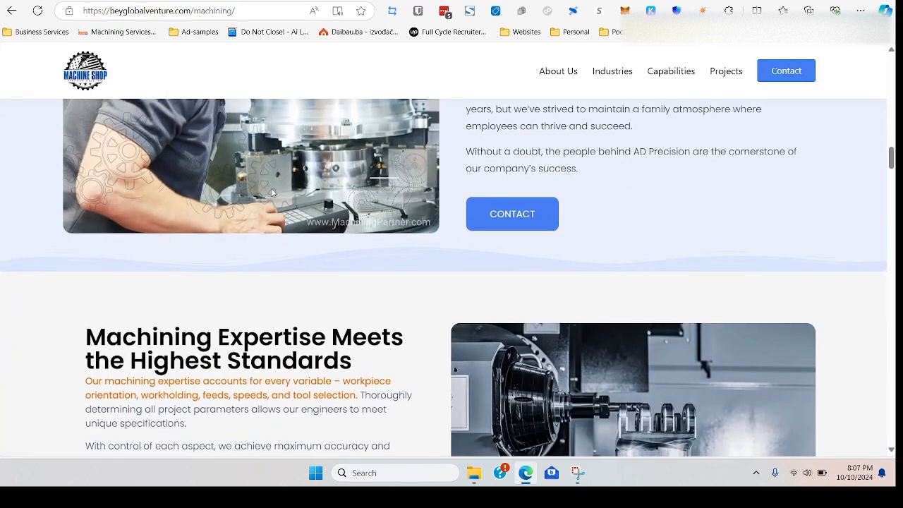
scroll(272, 193, down, 3)
scroll(113, 205, down, 2)
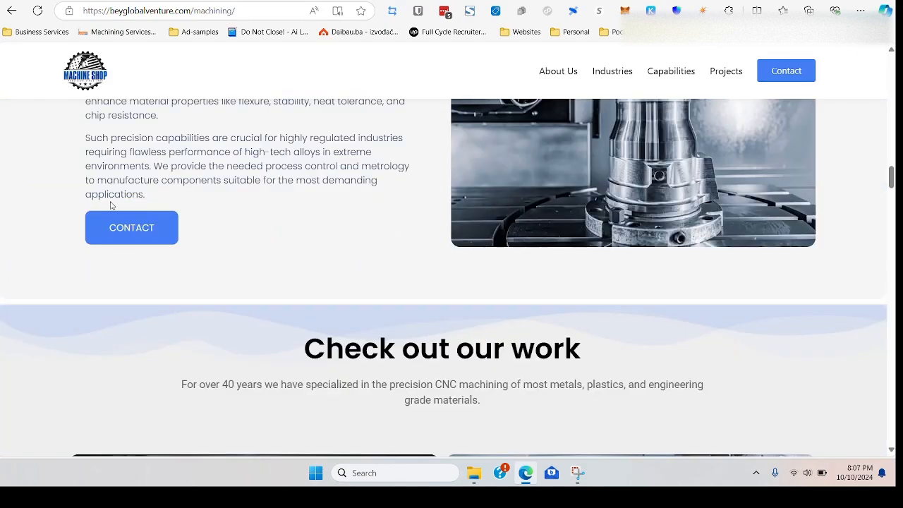
Step: Follow the contact link in the Machining Expertise section and examine the contact form's fields and supported file types
click(129, 238)
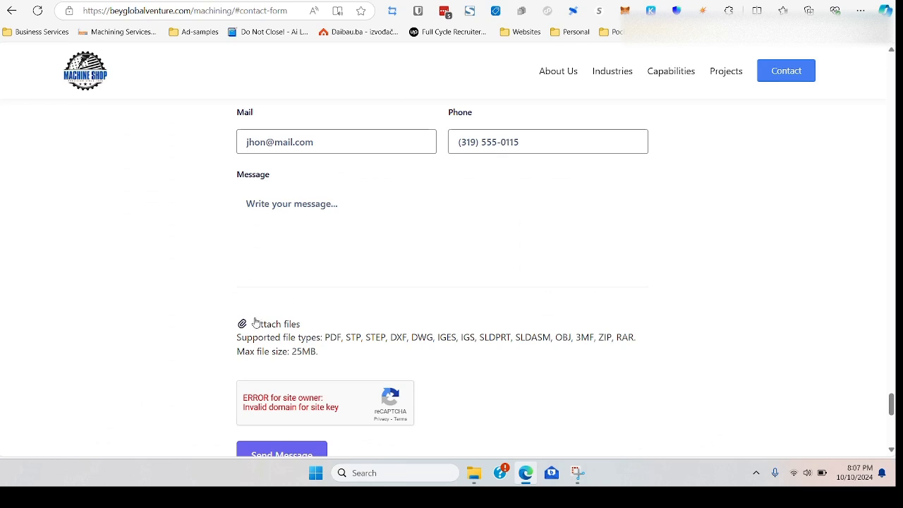
drag(233, 340, 326, 362)
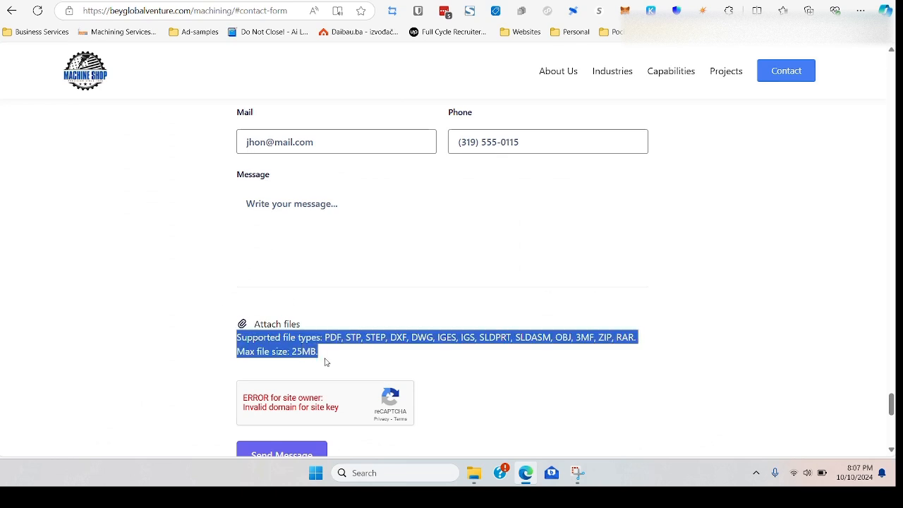
click(339, 207)
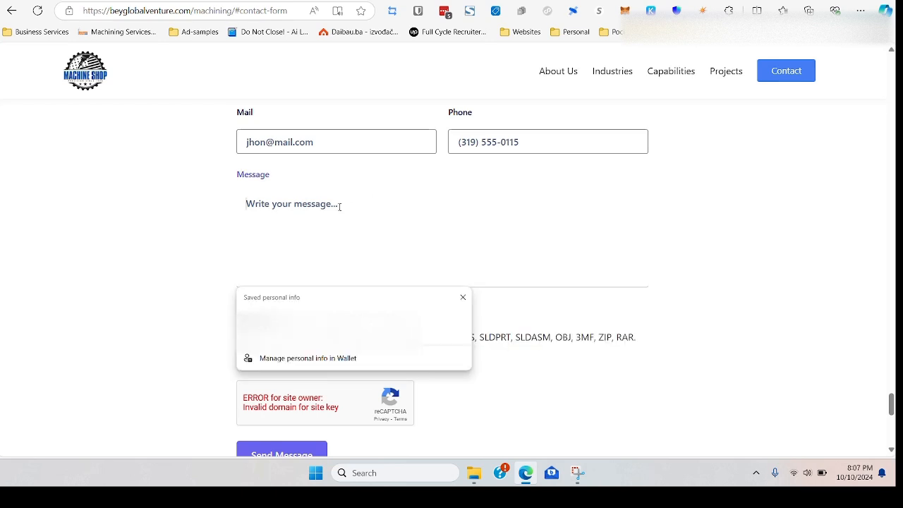
click(677, 247)
scroll(173, 261, up, 4)
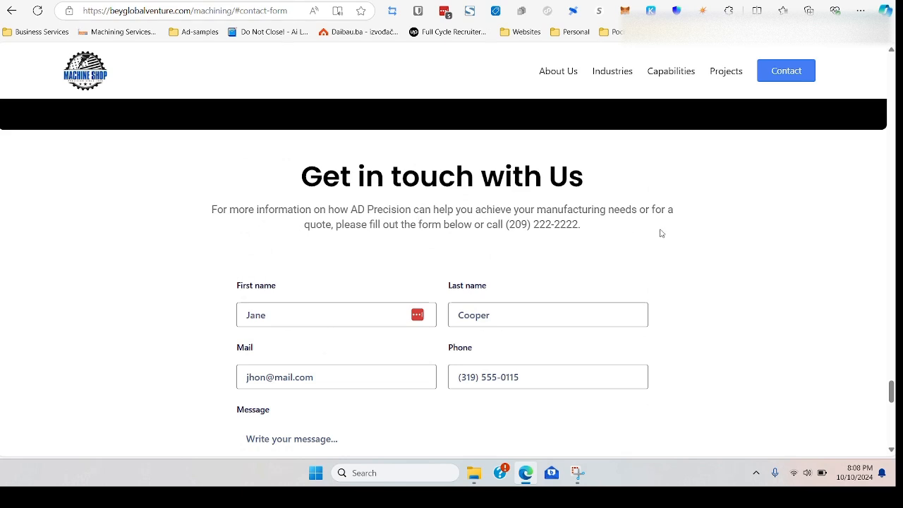
Step: Test the site's Projects, Industries, About Us and Contact navigation links, ending at the About Us section
scroll(661, 233, up, 15)
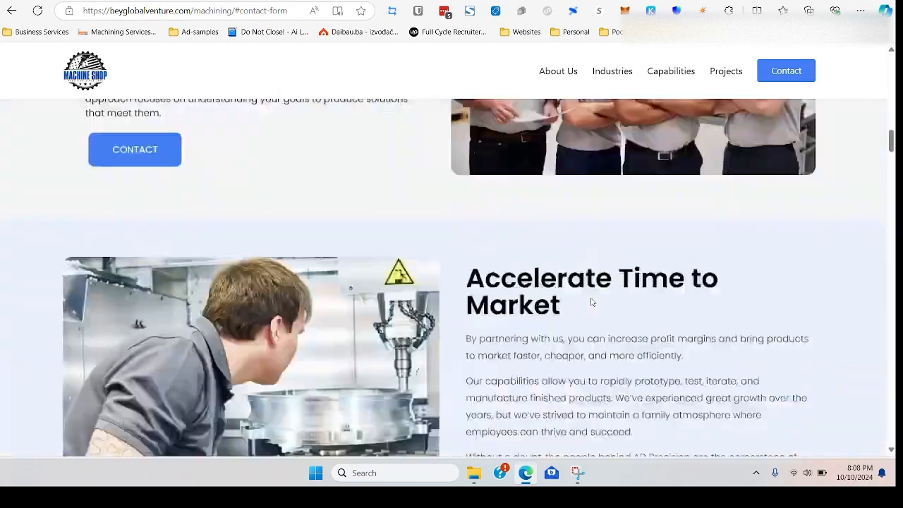
scroll(592, 302, up, 6)
click(728, 70)
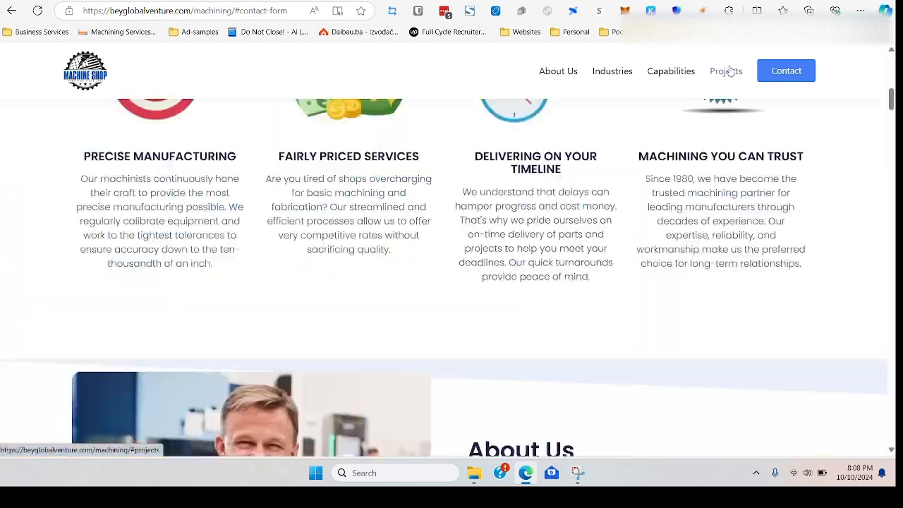
click(613, 73)
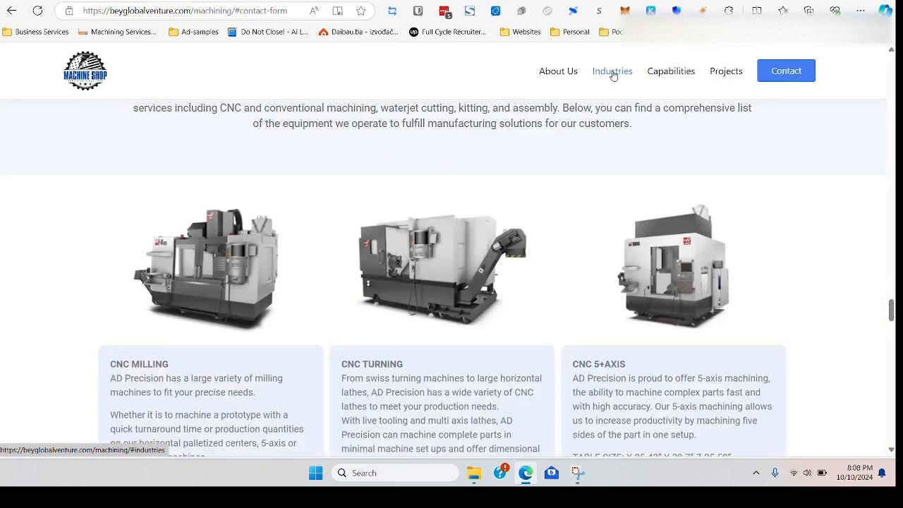
click(562, 73)
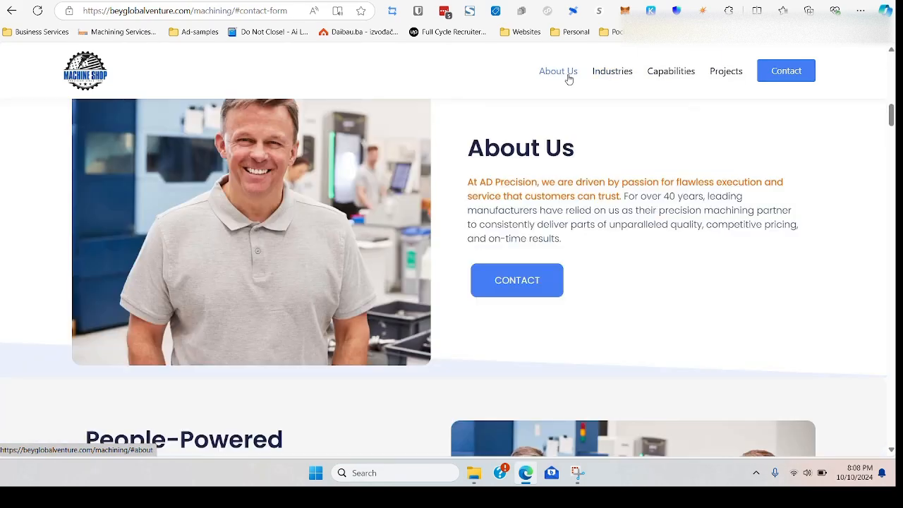
click(787, 77)
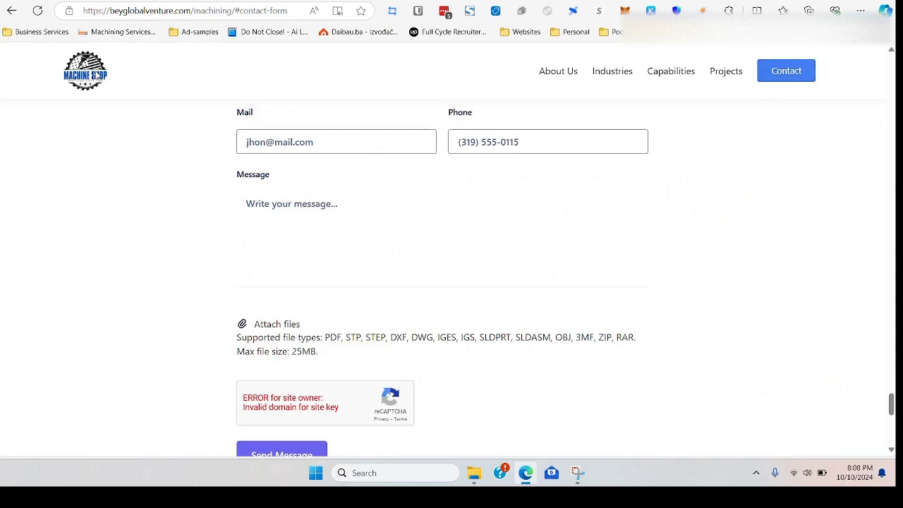
click(567, 73)
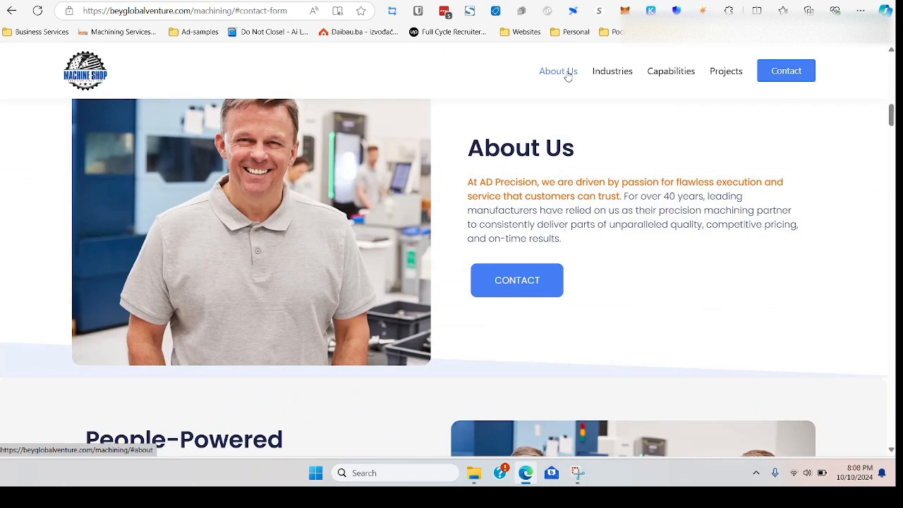
Step: Switch to the machiningpartner.com/3-axis-home tab and open the site's home page by removing /3-axis-home/ from the address
click(412, 2)
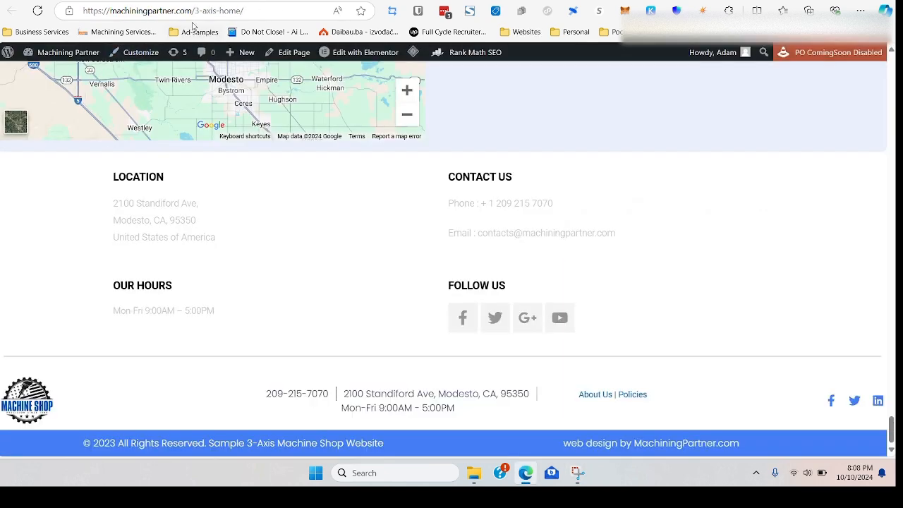
drag(192, 10, 642, 54)
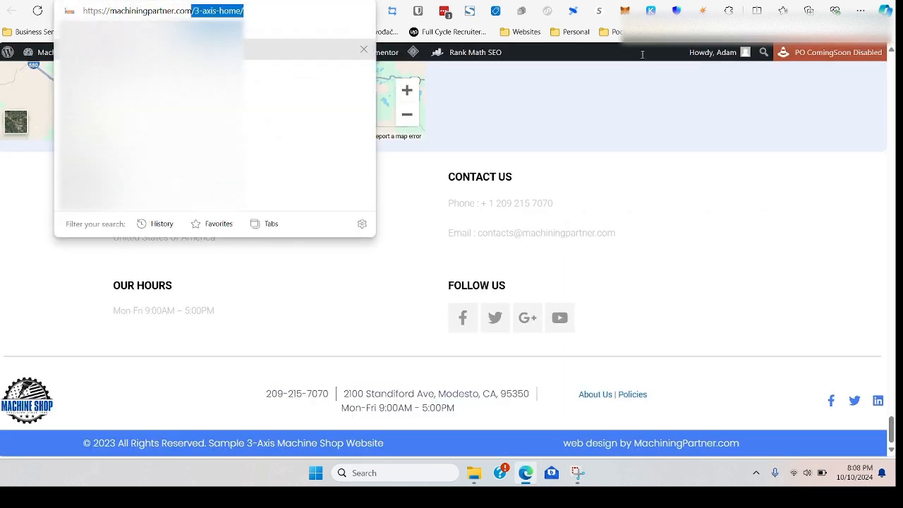
key(BackSpace)
key(Return)
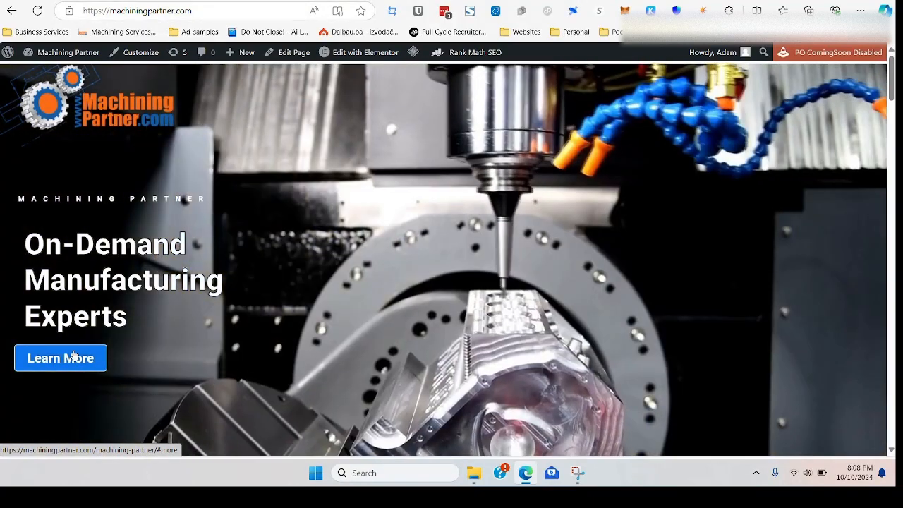
Step: Follow Learn More on the Machining Partner home page and look through the service cards down to the footer
click(73, 355)
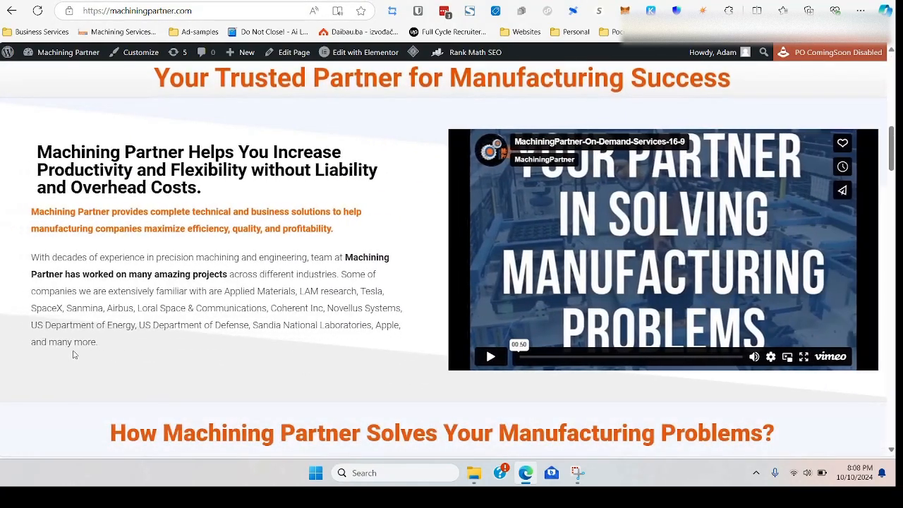
scroll(685, 314, down, 6)
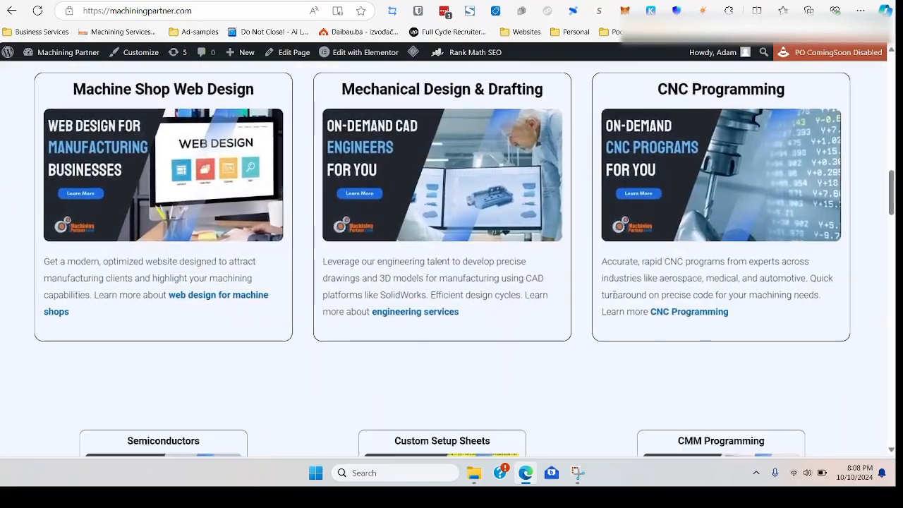
scroll(613, 295, down, 9)
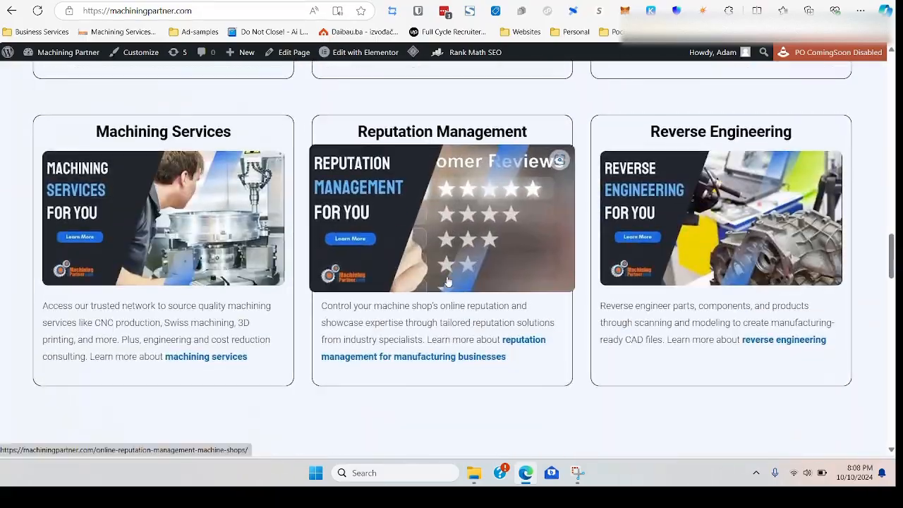
scroll(447, 280, down, 8)
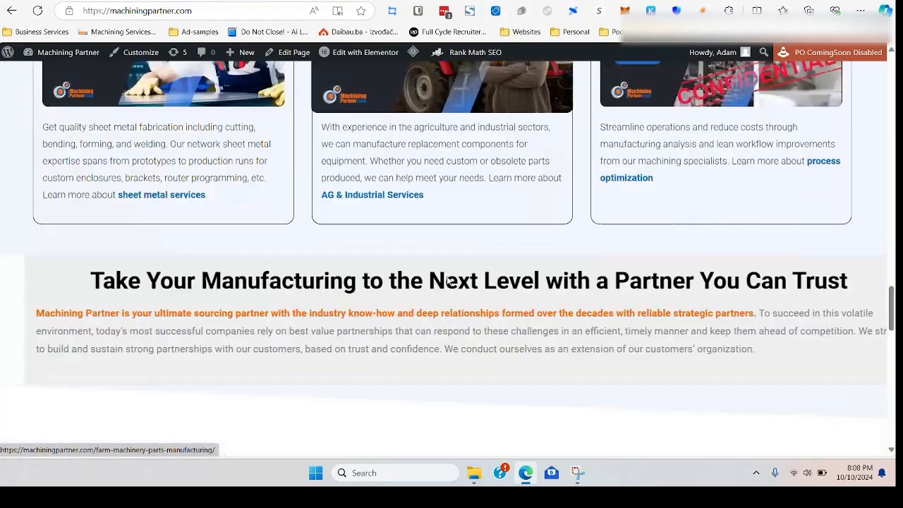
scroll(446, 280, down, 8)
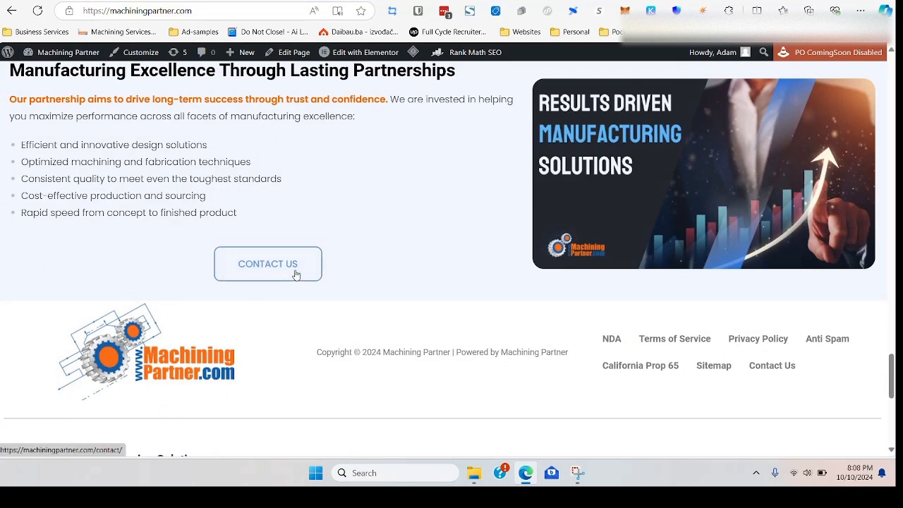
Step: Open the Machining Partner contact page and look through its form fields and file upload area
click(296, 274)
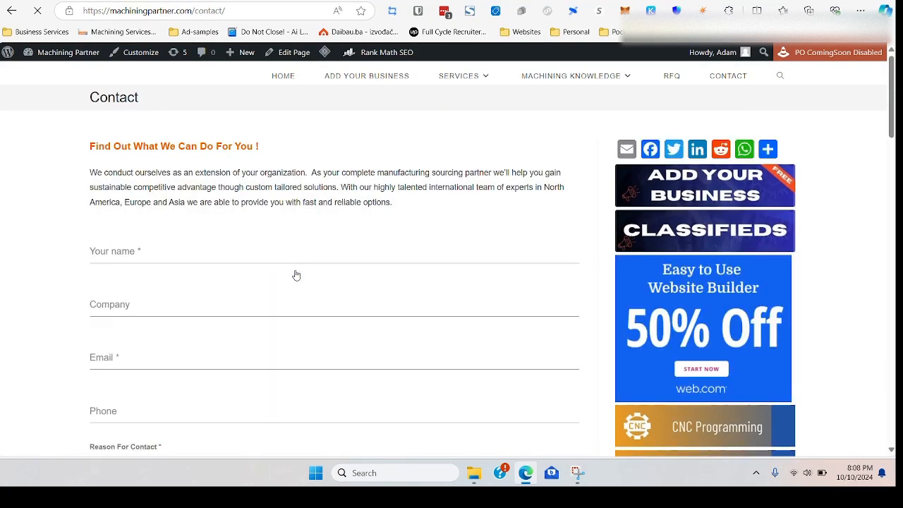
scroll(159, 288, down, 7)
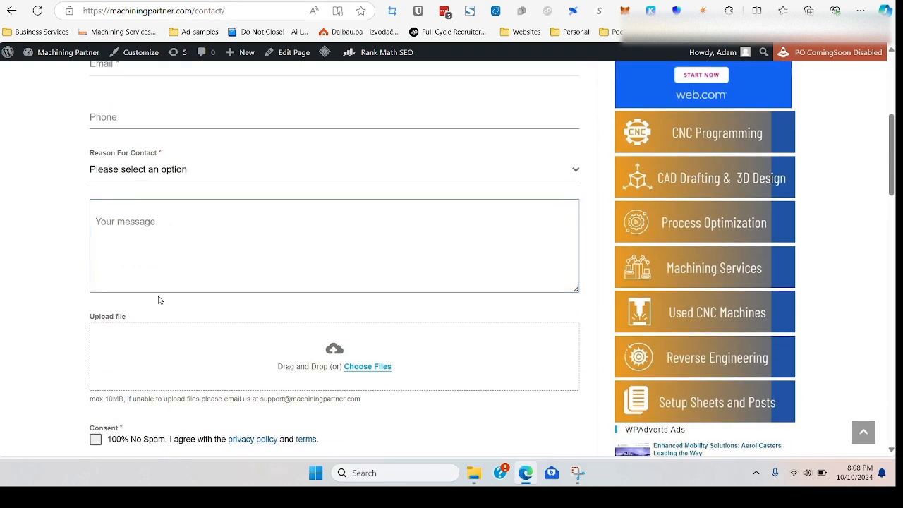
scroll(158, 299, up, 8)
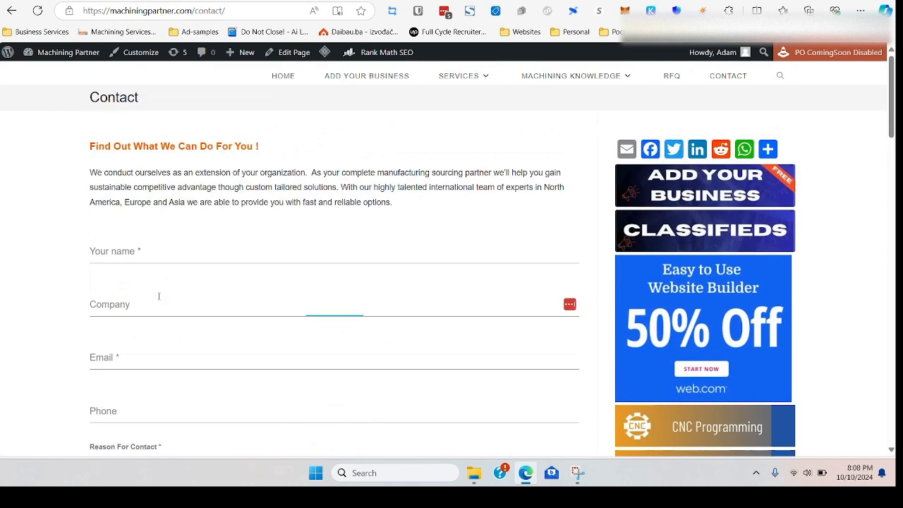